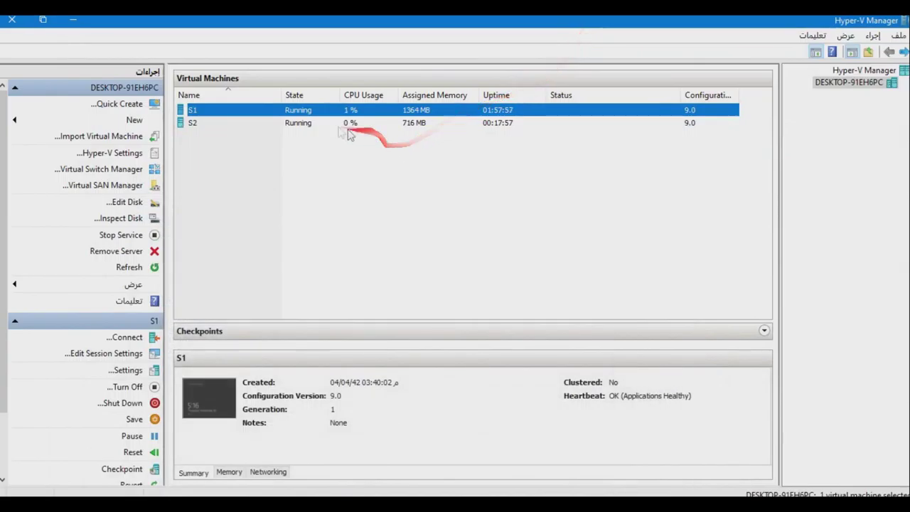
# Start the Add Roles and Features wizard on S2 with the default installation type and destination.
pyautogui.click(906, 27)
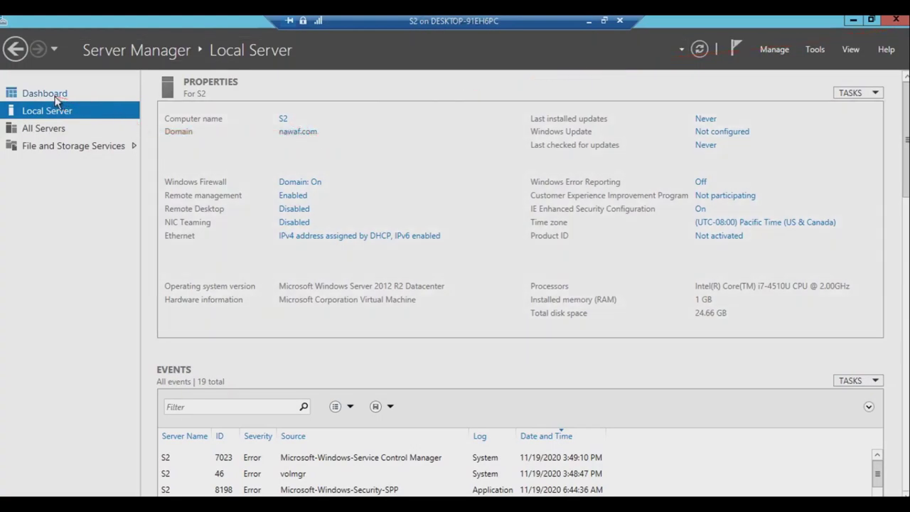
pyautogui.click(57, 95)
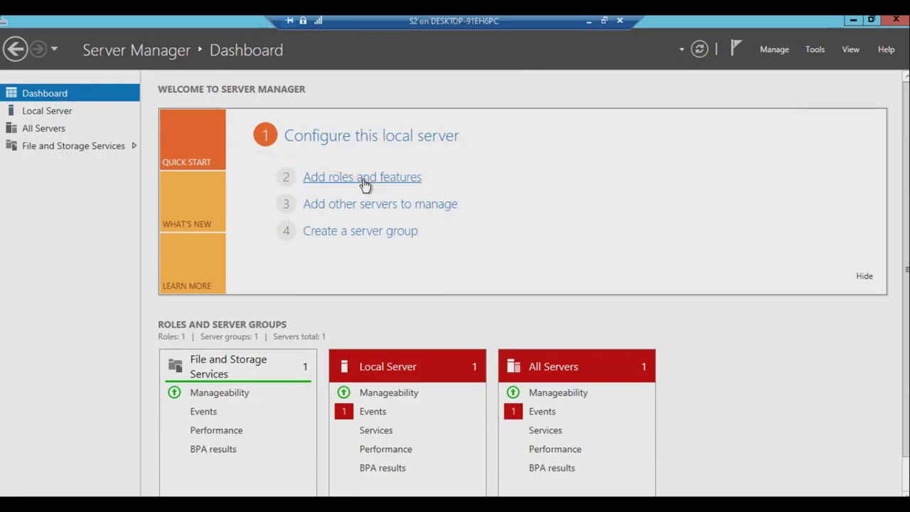
pyautogui.click(311, 177)
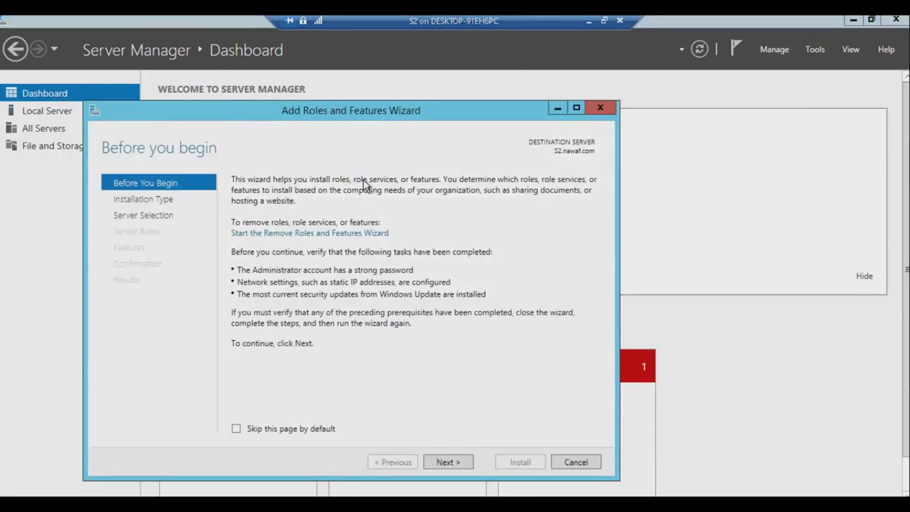
pyautogui.click(445, 462)
pyautogui.click(445, 463)
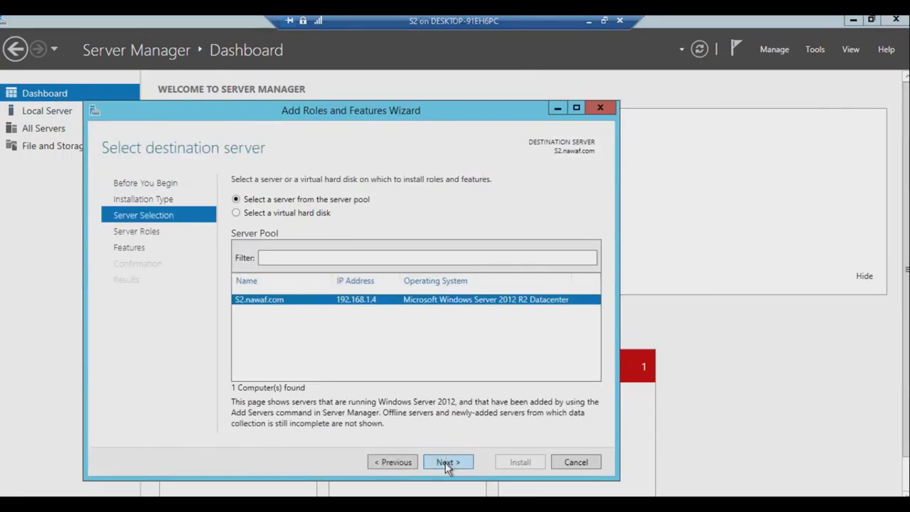
pyautogui.click(445, 462)
pyautogui.scroll(-2, 418, 410)
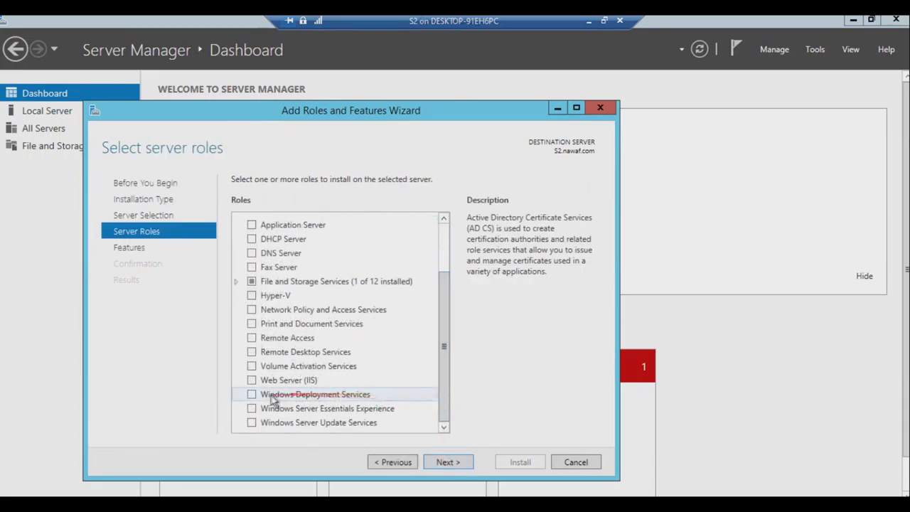
# Select the Windows Deployment Services role along with its required management tools.
pyautogui.click(251, 396)
pyautogui.click(251, 396)
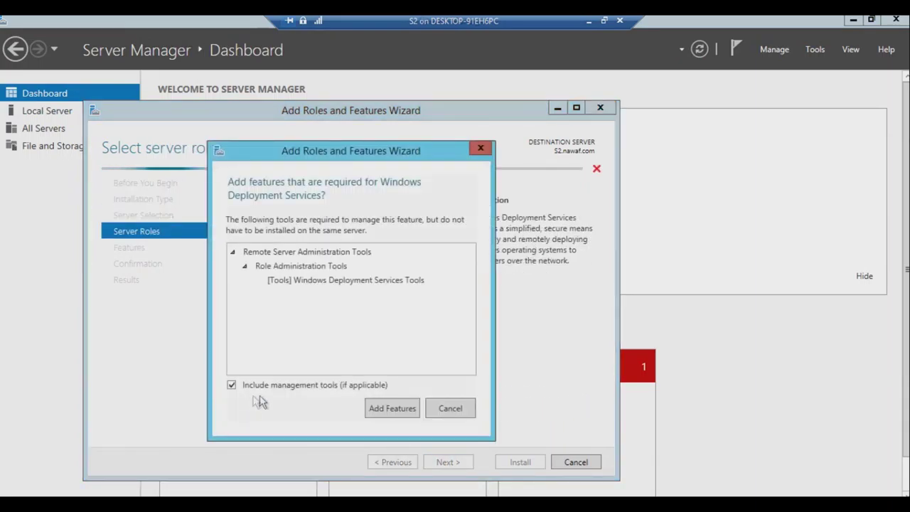
pyautogui.click(394, 409)
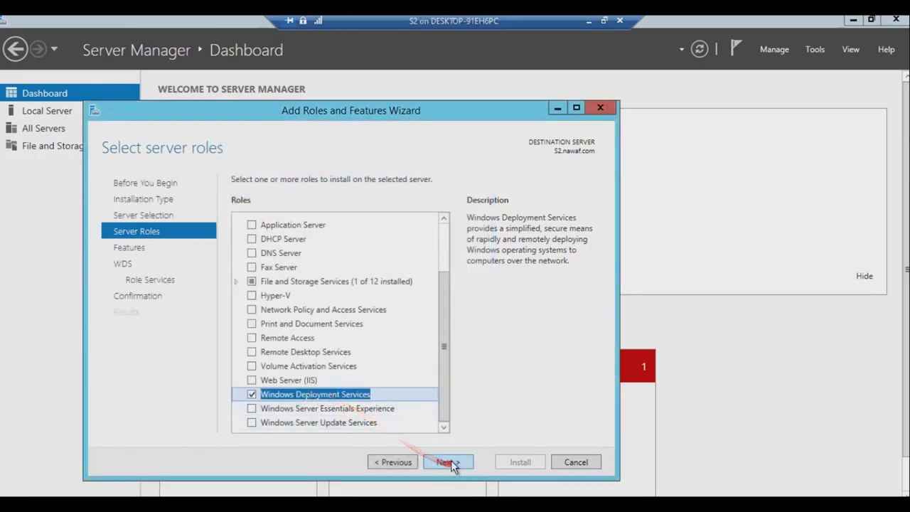
pyautogui.click(451, 462)
# Install WDS with Deployment Server and Transport Server role services, then close the wizard.
pyautogui.click(448, 462)
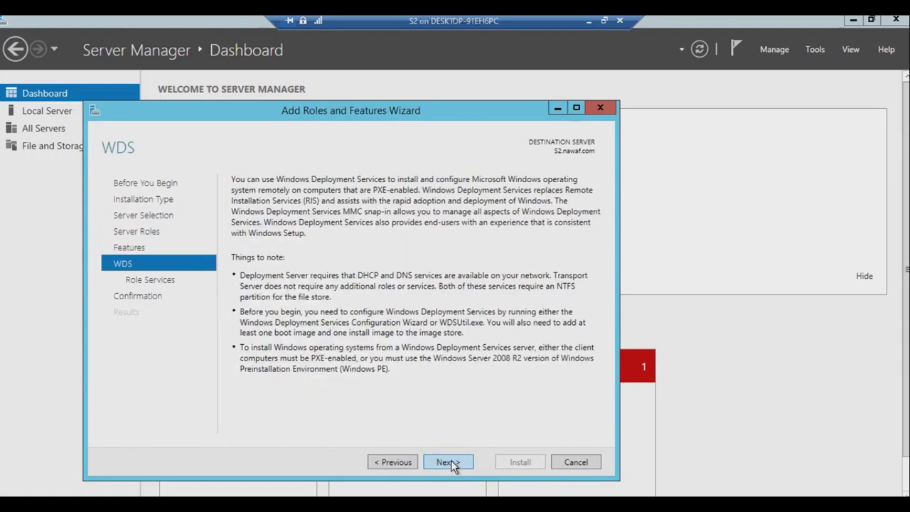
pyautogui.click(447, 462)
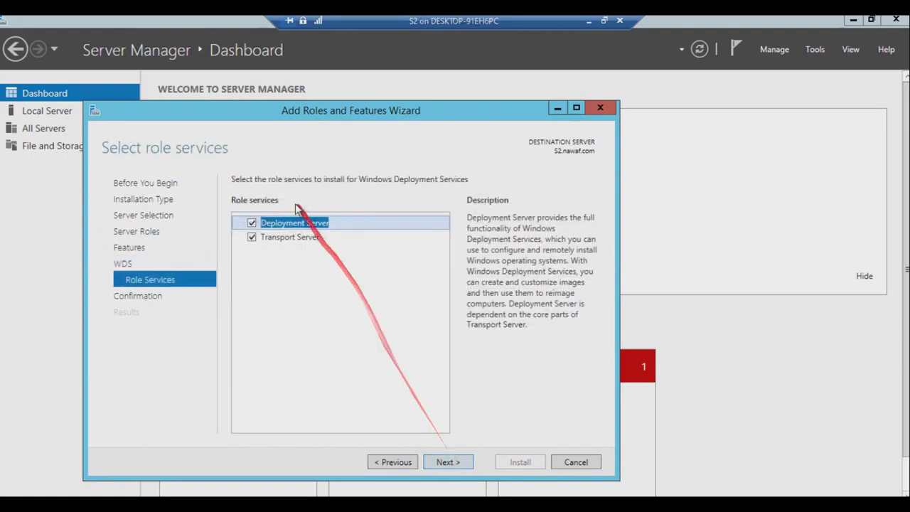
pyautogui.click(456, 467)
pyautogui.click(522, 462)
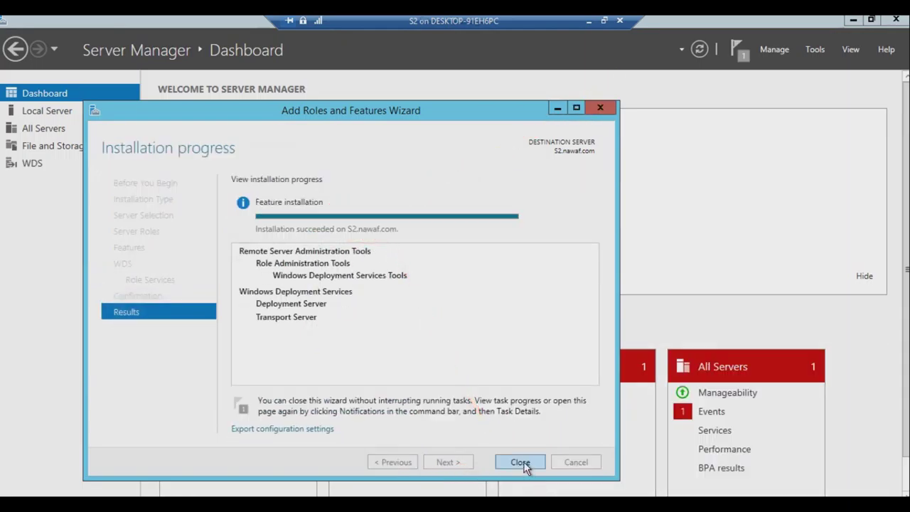
pyautogui.click(521, 463)
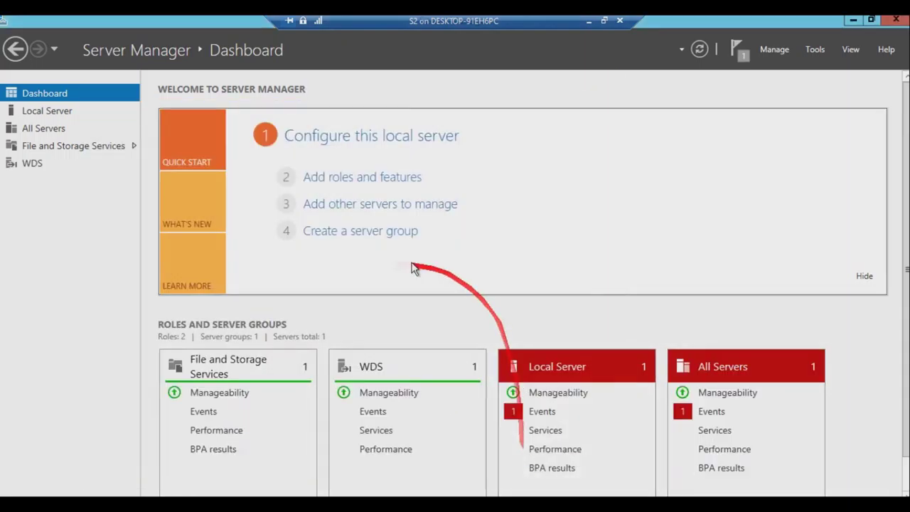
# Close S2's Server Manager and console session, then turn off virtual machine S2.
pyautogui.click(897, 22)
pyautogui.click(621, 22)
pyautogui.rightClick(214, 127)
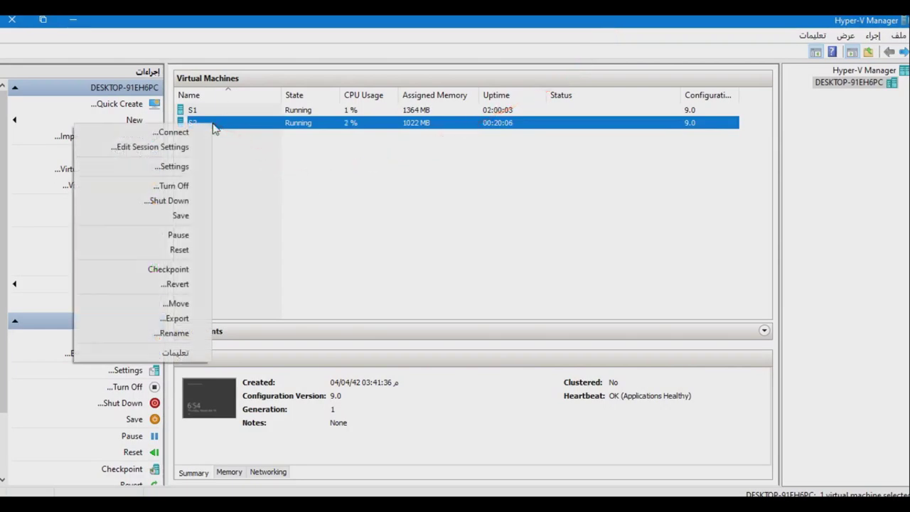
pyautogui.click(174, 186)
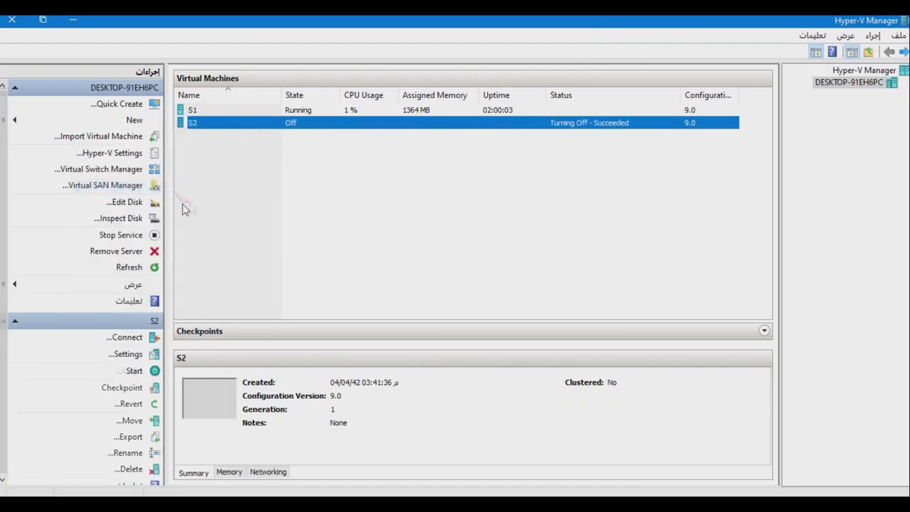
# Add a second DVD drive to IDE Controller 1 in S2's settings.
pyautogui.rightClick(197, 126)
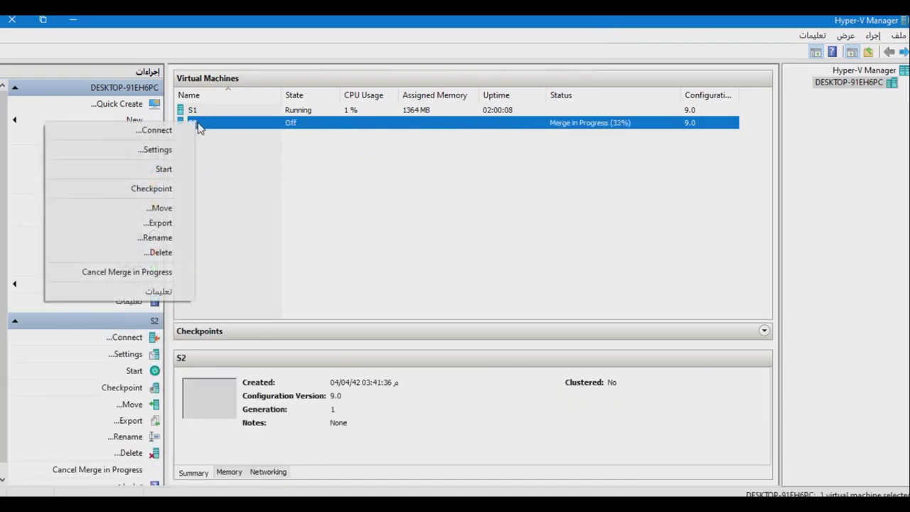
pyautogui.click(178, 146)
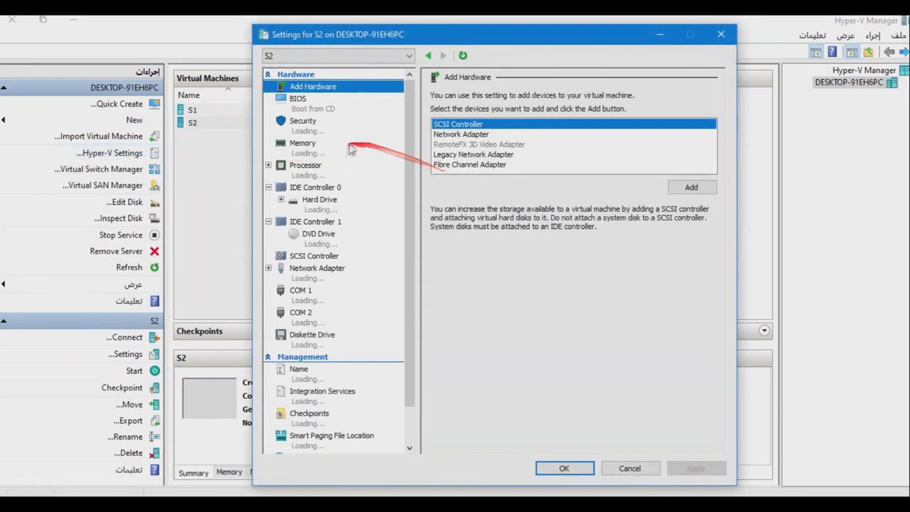
pyautogui.click(315, 222)
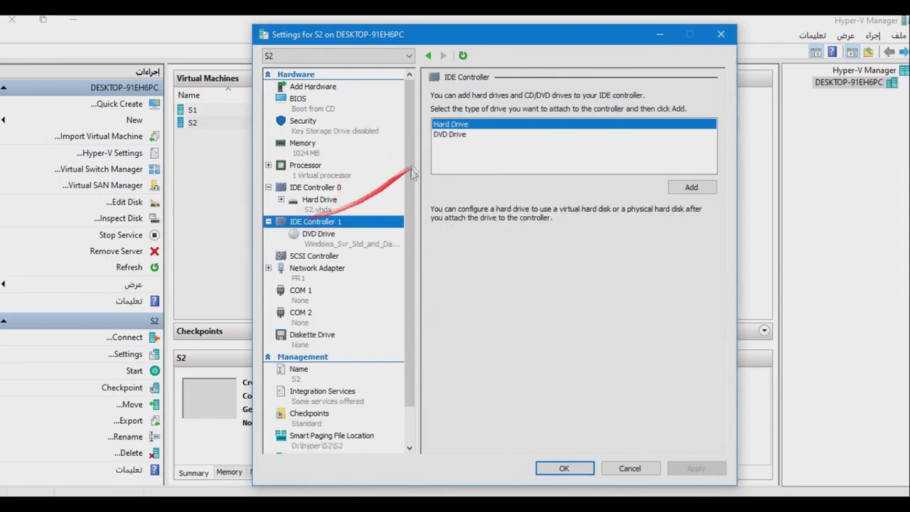
pyautogui.click(450, 135)
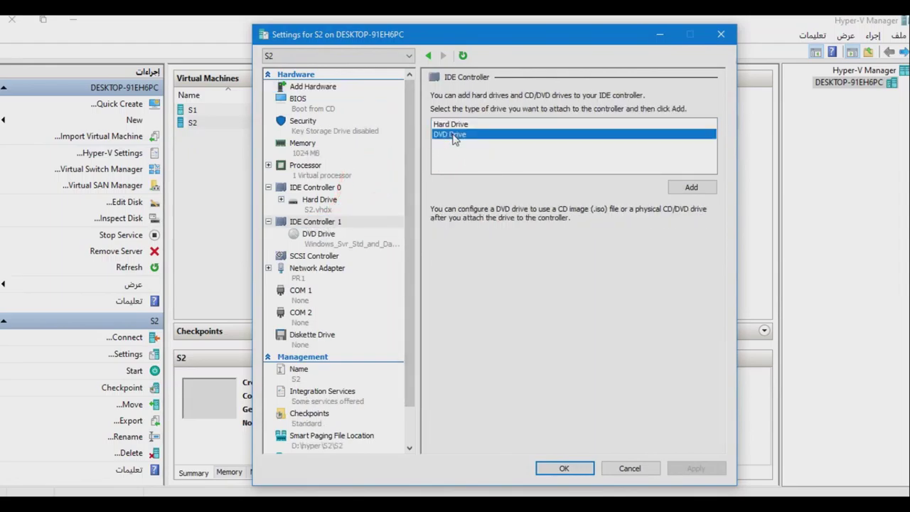
pyautogui.click(693, 190)
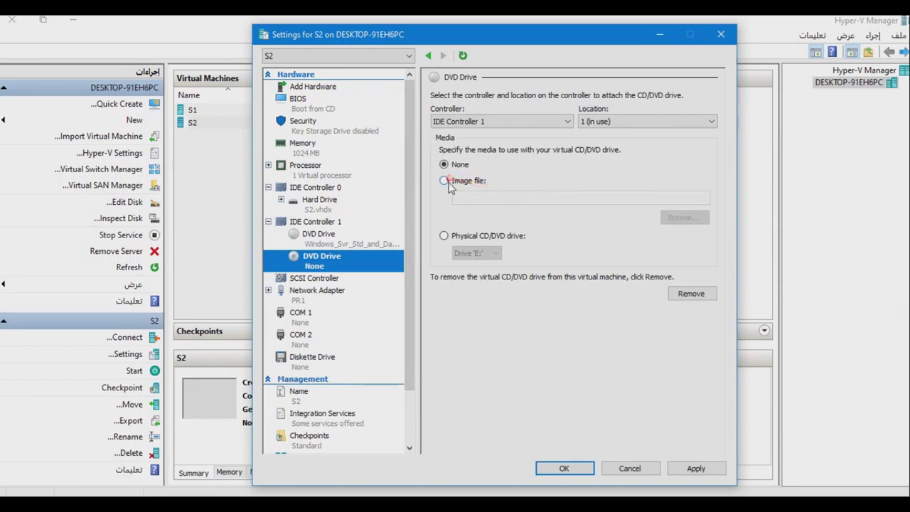
# Load the Win_Pro_10_1607.1_64BIT ISO into the new DVD drive and save the settings.
pyautogui.click(444, 181)
pyautogui.click(682, 220)
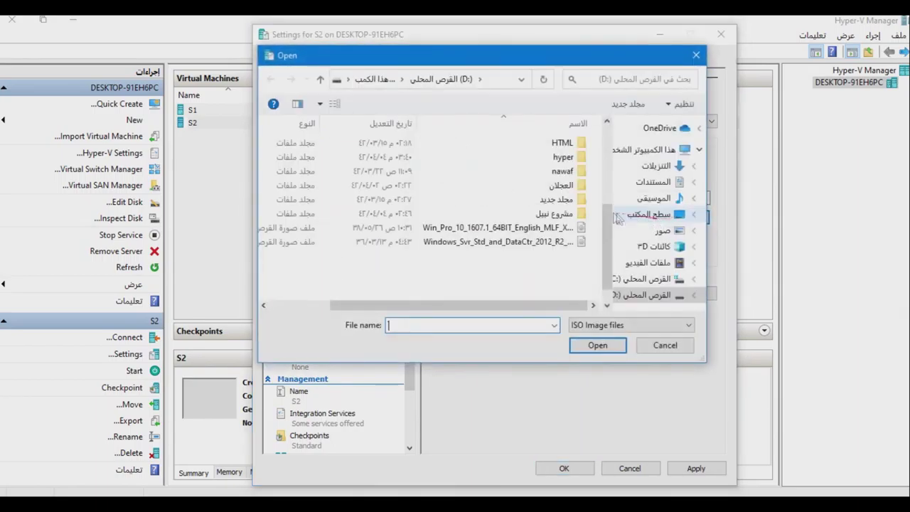
pyautogui.click(496, 242)
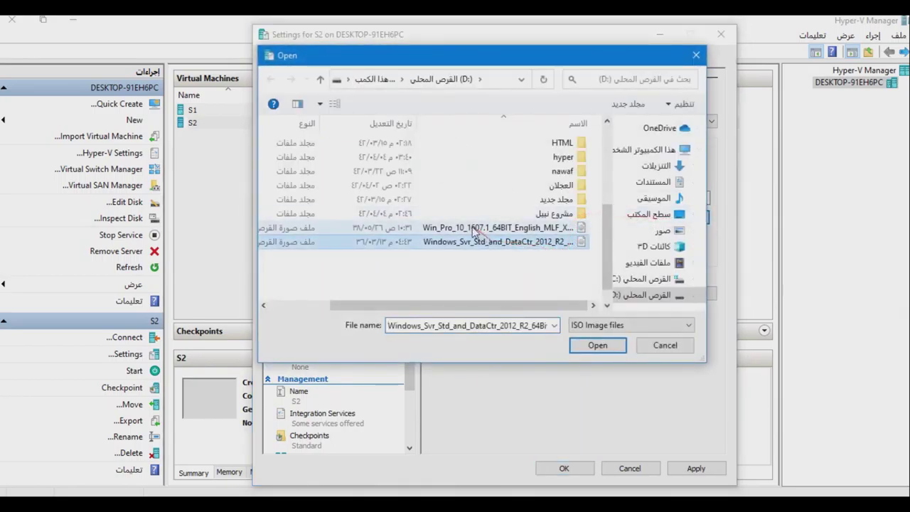
pyautogui.click(475, 229)
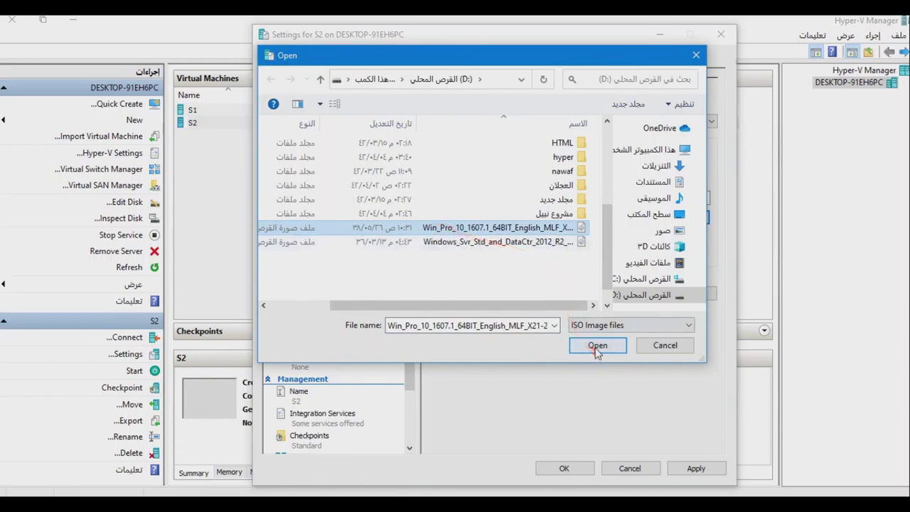
pyautogui.click(583, 346)
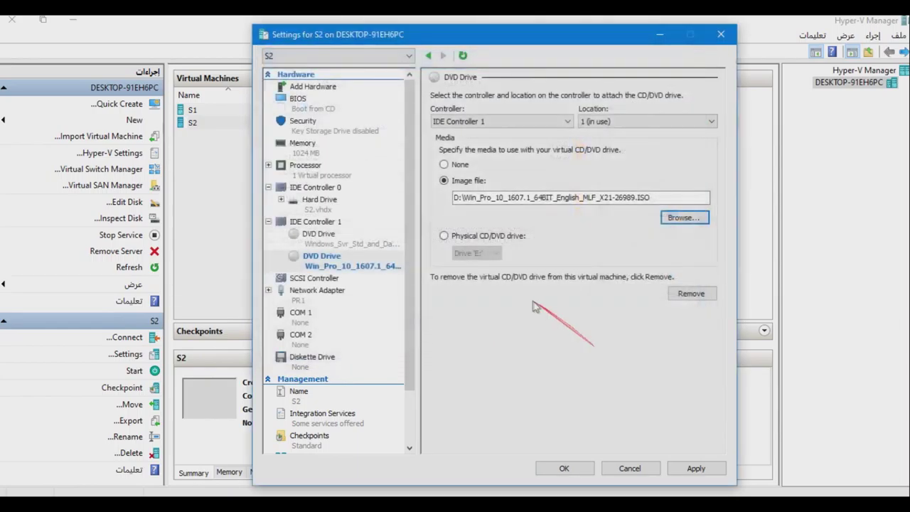
pyautogui.click(696, 468)
pyautogui.click(581, 469)
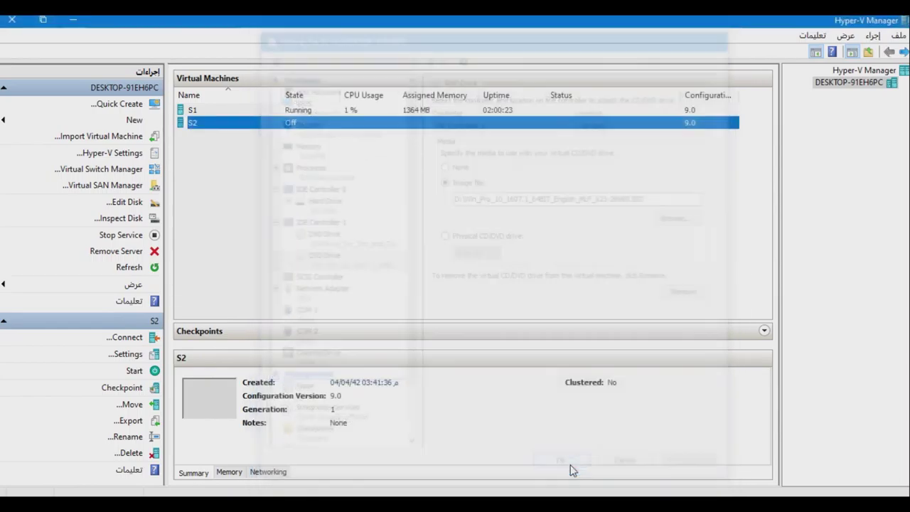
# Connect to S2, power it on, and enlarge its console to full screen.
pyautogui.doubleClick(199, 124)
pyautogui.click(250, 222)
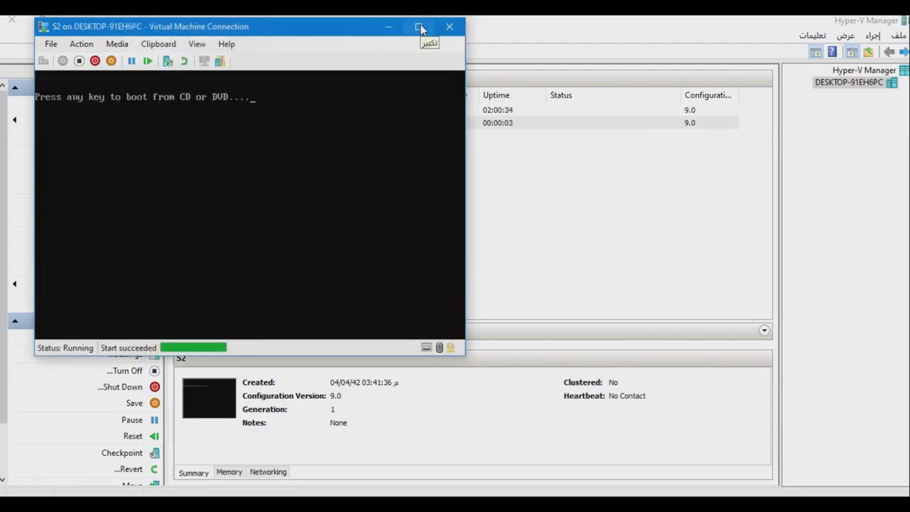
pyautogui.click(419, 27)
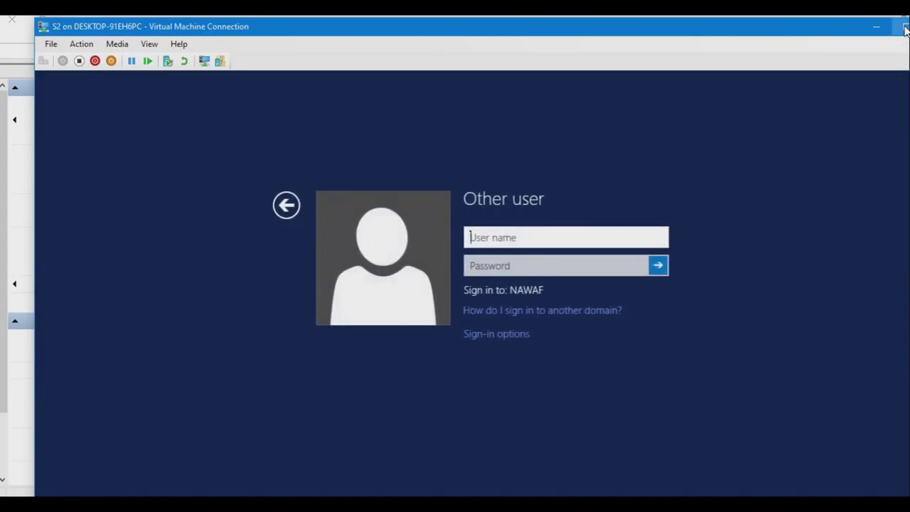
pyautogui.click(905, 27)
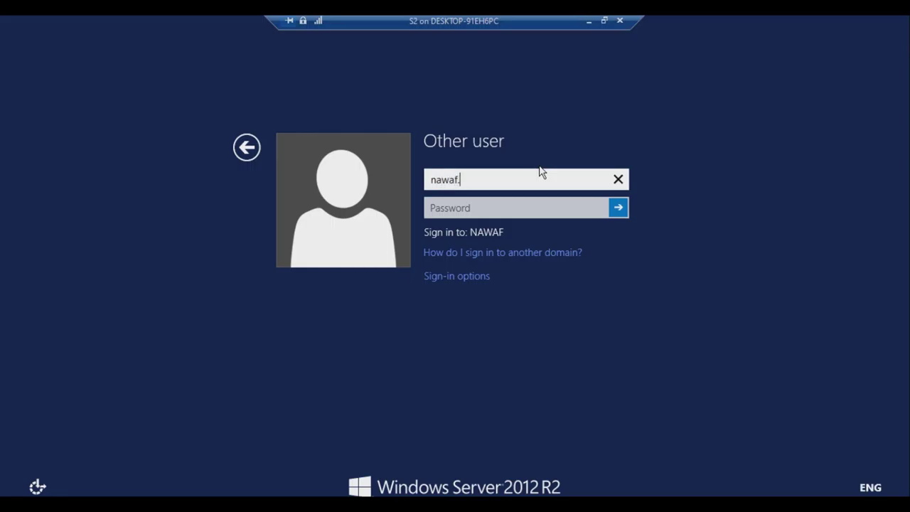
# Sign in as the domain administrator with the account password and open This PC.
pyautogui.write('\\administrator')
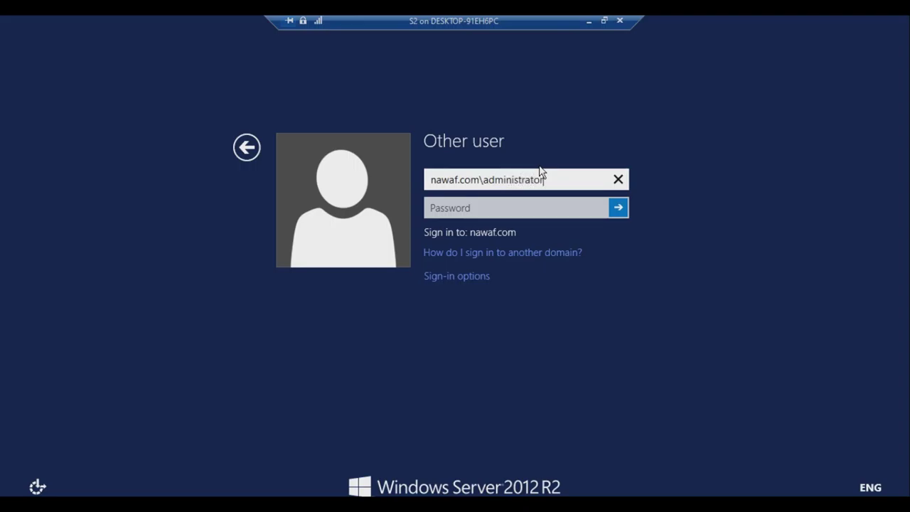
pyautogui.press('Tab')
pyautogui.write('**')
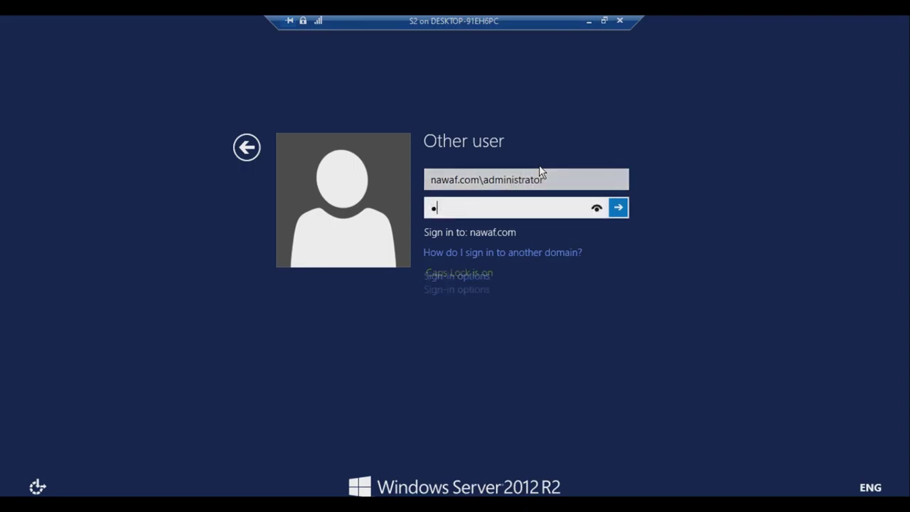
pyautogui.write('****')
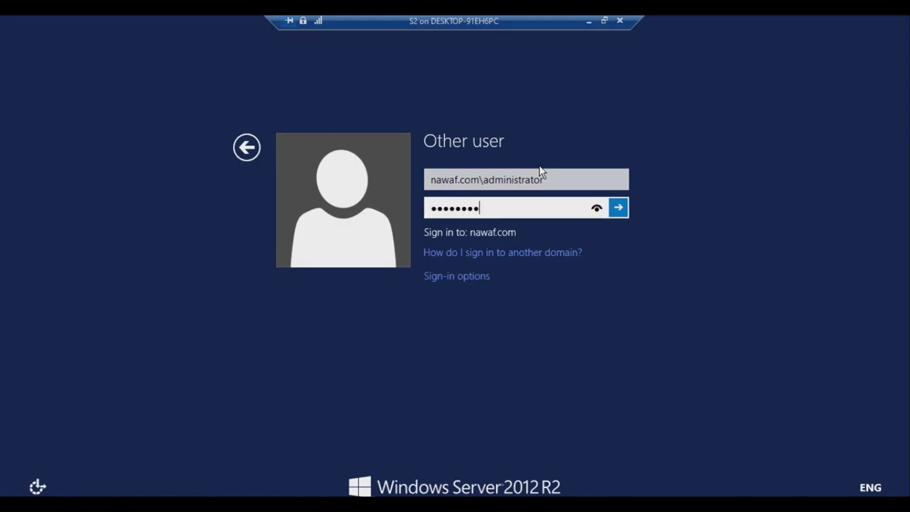
pyautogui.press('Return')
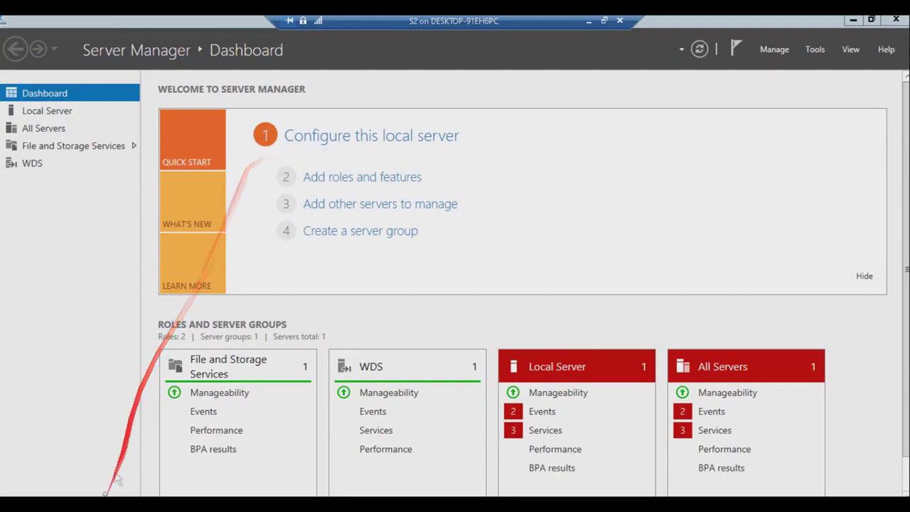
pyautogui.click(107, 496)
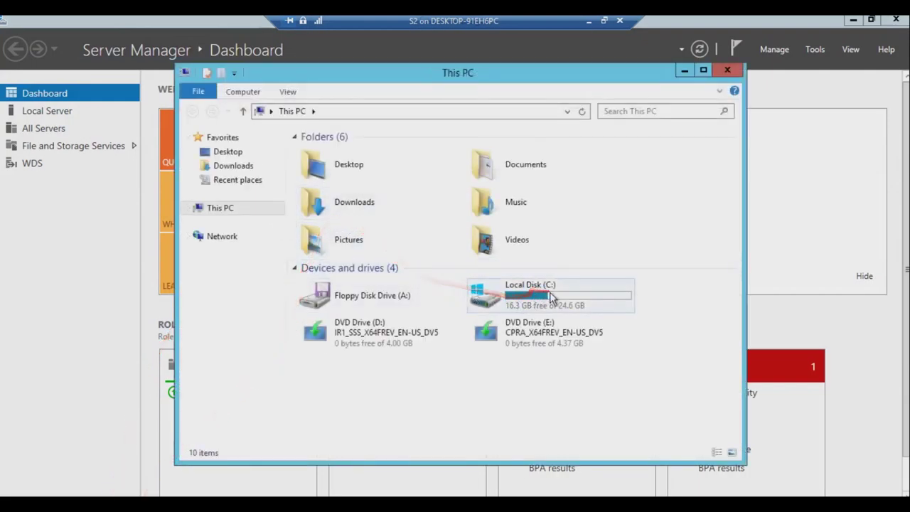
# Confirm the Windows DVD is in drive E:, close This PC, and show Server Manager's Tools menu.
pyautogui.click(507, 337)
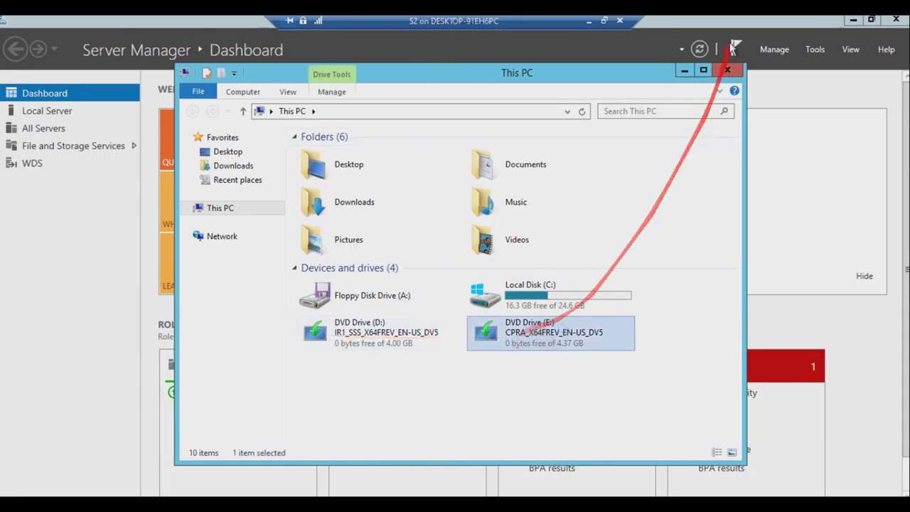
pyautogui.click(727, 69)
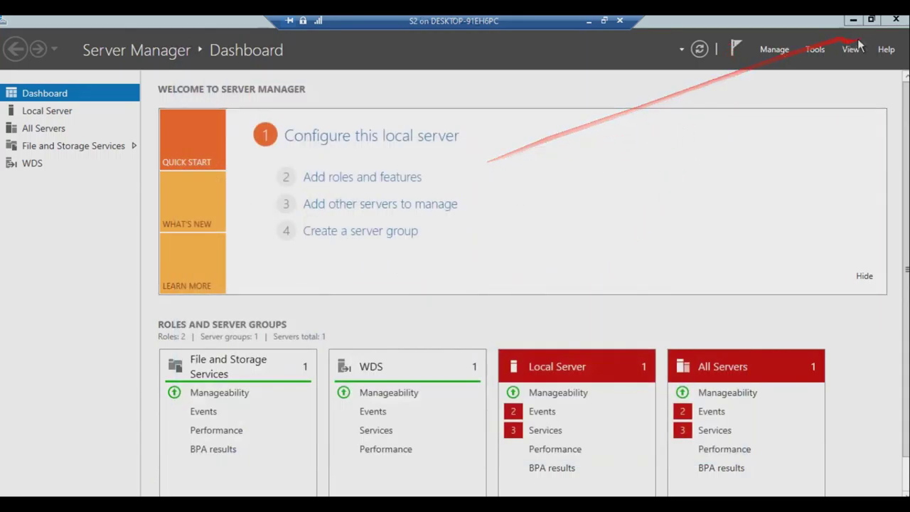
pyautogui.click(817, 50)
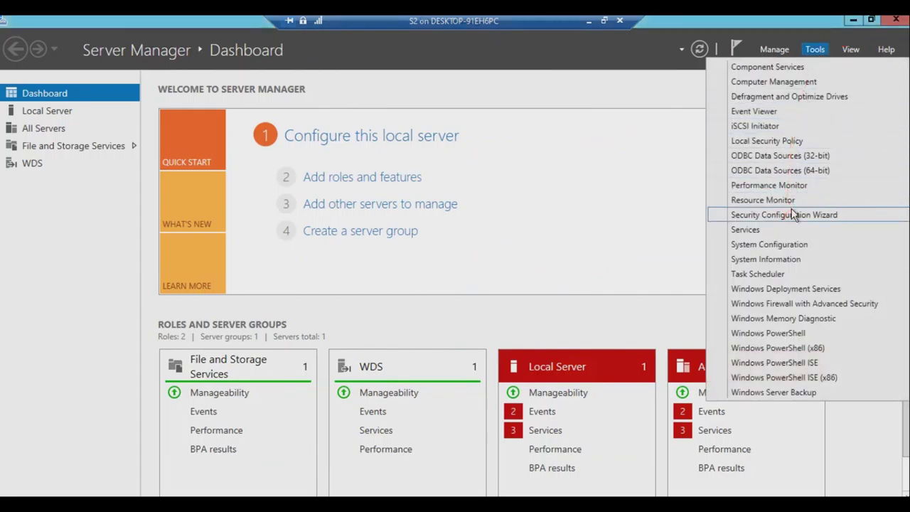
# Launch the WDS console, list server S2, and begin its Configure Server wizard.
pyautogui.click(790, 288)
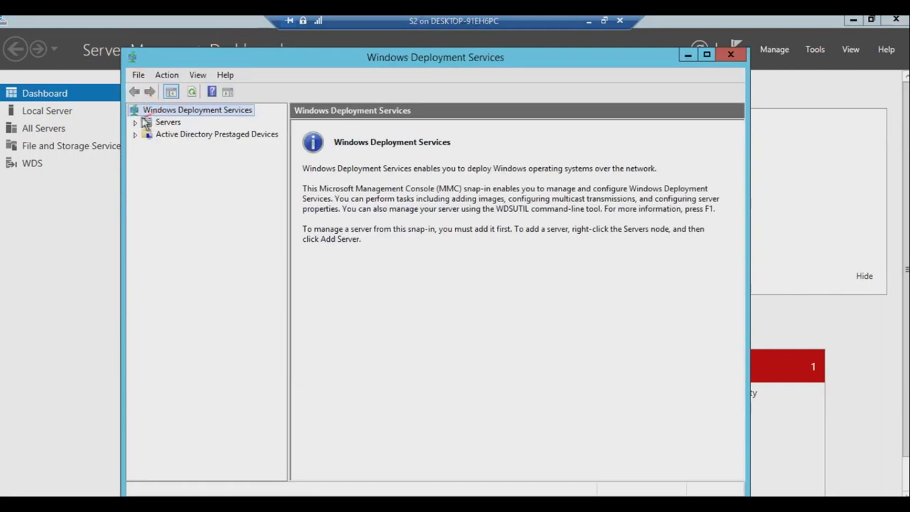
pyautogui.click(136, 123)
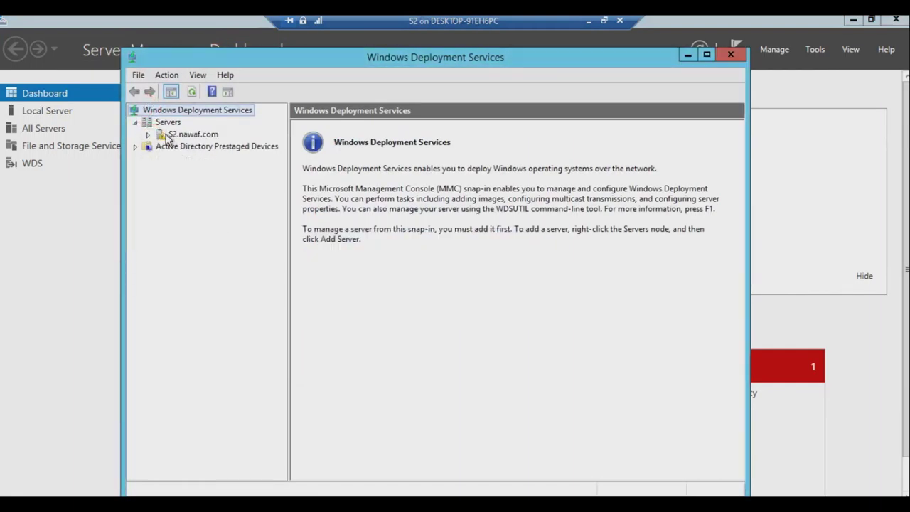
pyautogui.click(169, 135)
pyautogui.rightClick(167, 135)
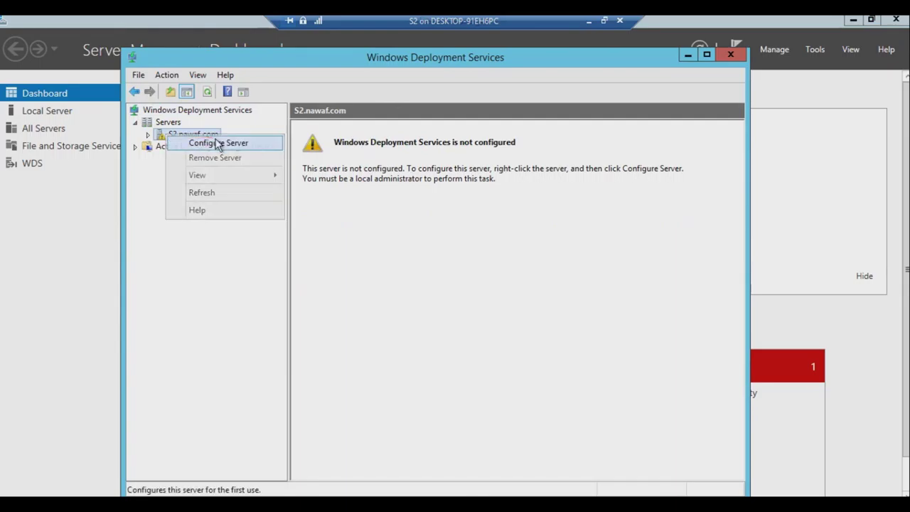
pyautogui.click(217, 143)
# Configure WDS as AD-integrated with C:\RemoteInstall, responding to all clients, without adding images.
pyautogui.click(563, 397)
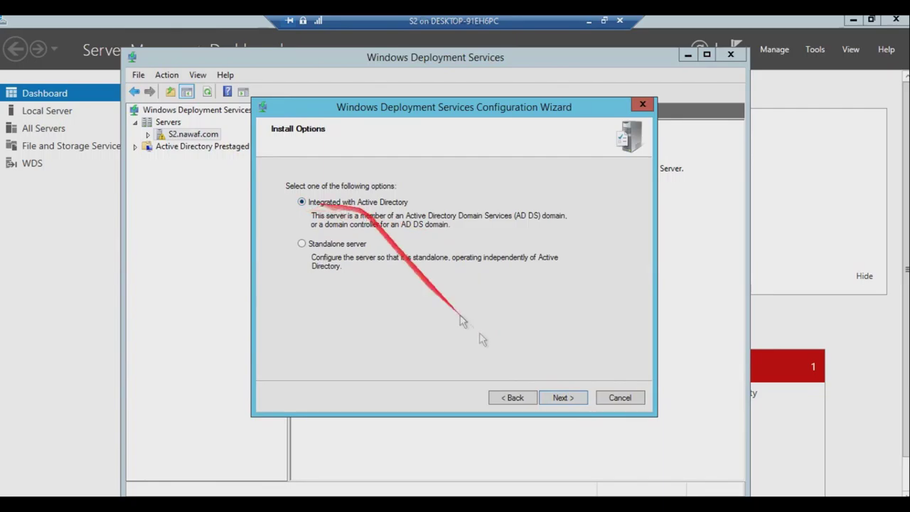
pyautogui.click(563, 397)
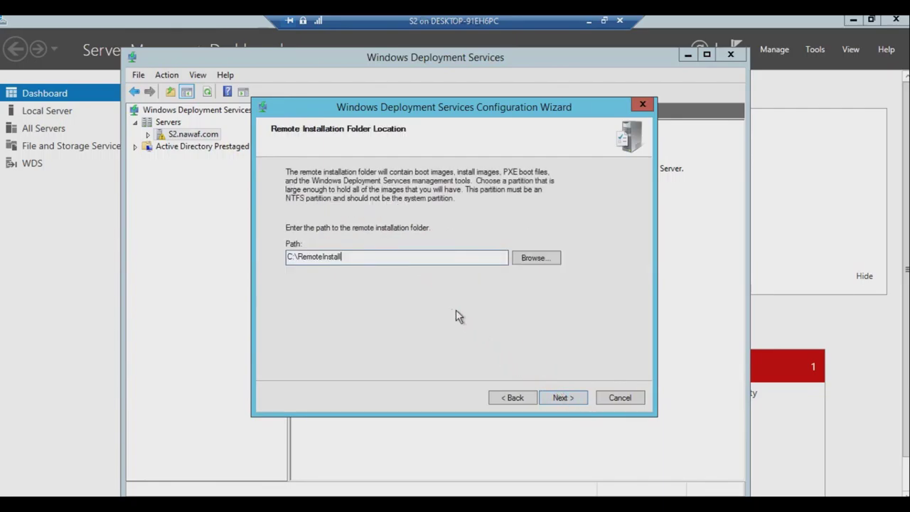
pyautogui.click(562, 398)
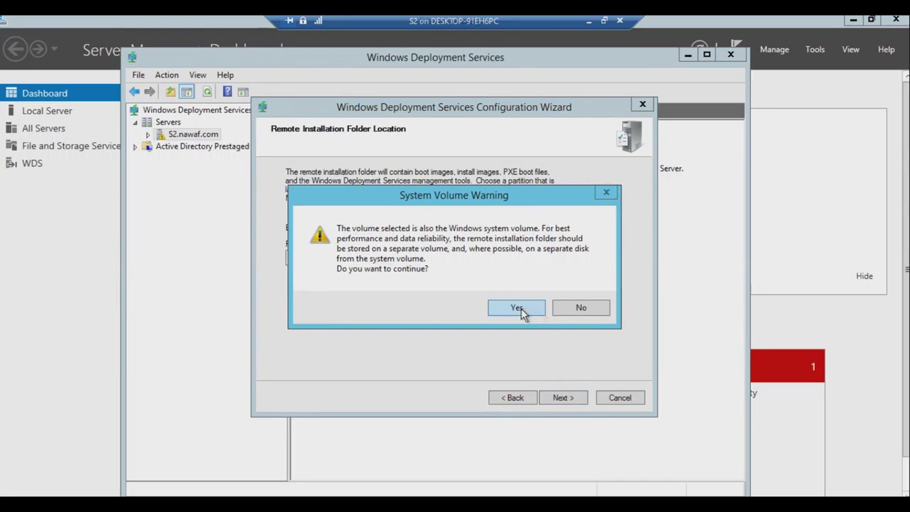
pyautogui.click(517, 308)
pyautogui.click(300, 278)
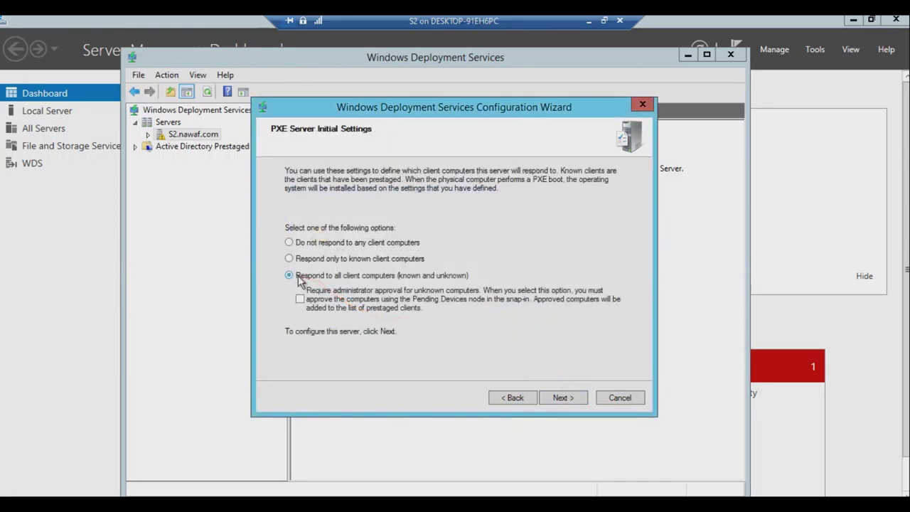
pyautogui.click(562, 398)
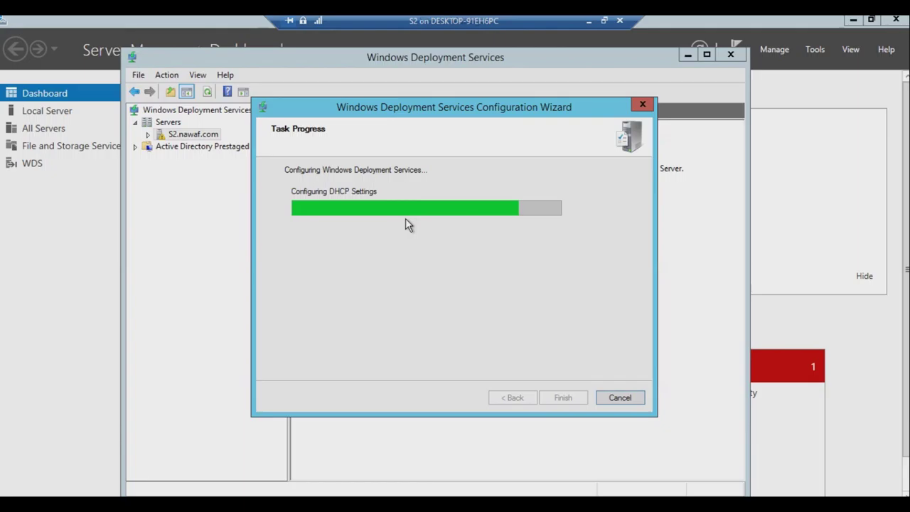
pyautogui.click(287, 290)
pyautogui.click(567, 398)
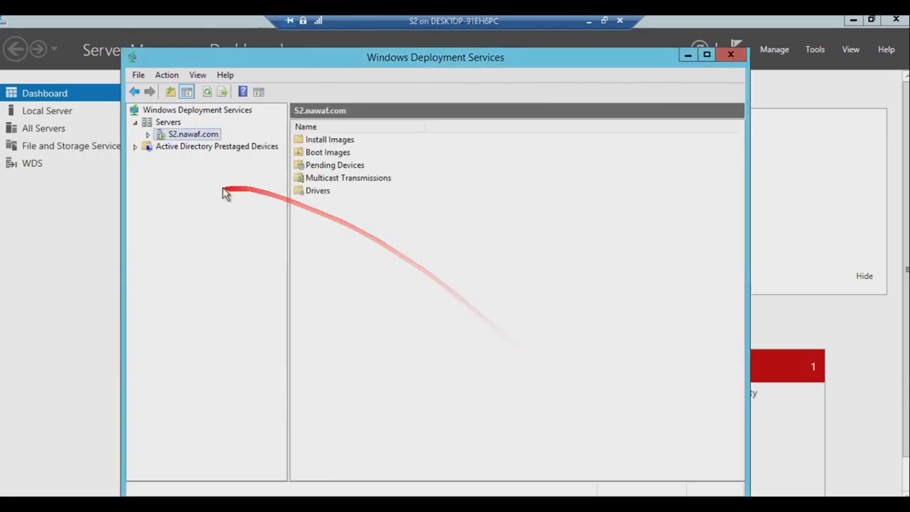
pyautogui.click(325, 140)
# Check C:\RemoteInstall holds Boot, Images and Mgmt folders, close Explorer, and reopen WDS.
pyautogui.click(322, 165)
pyautogui.click(315, 191)
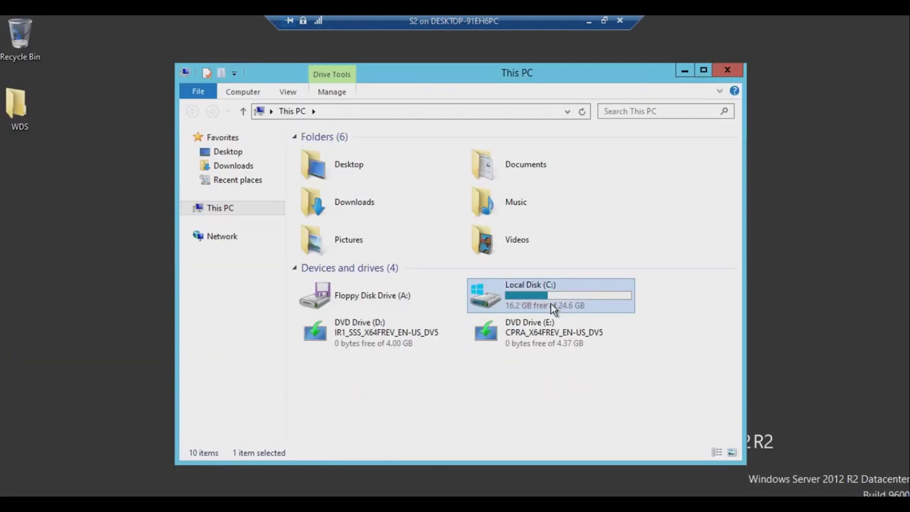
pyautogui.doubleClick(551, 303)
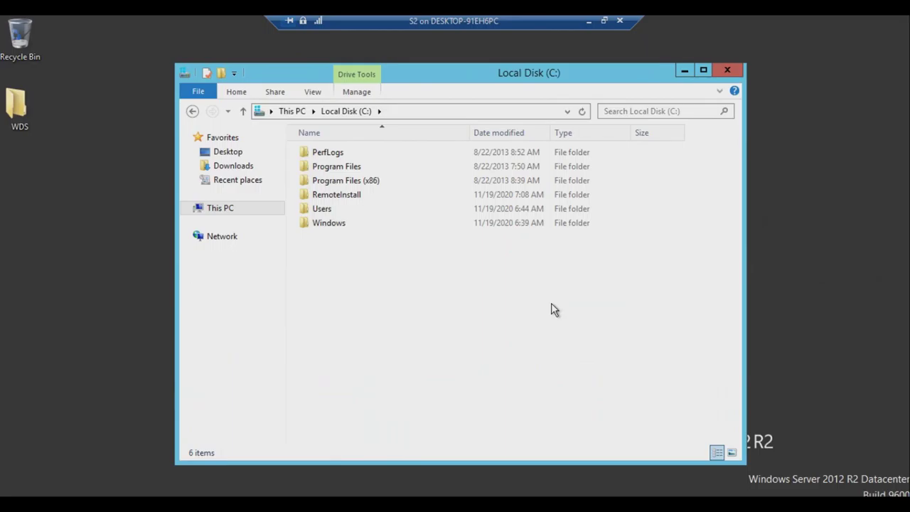
pyautogui.click(357, 197)
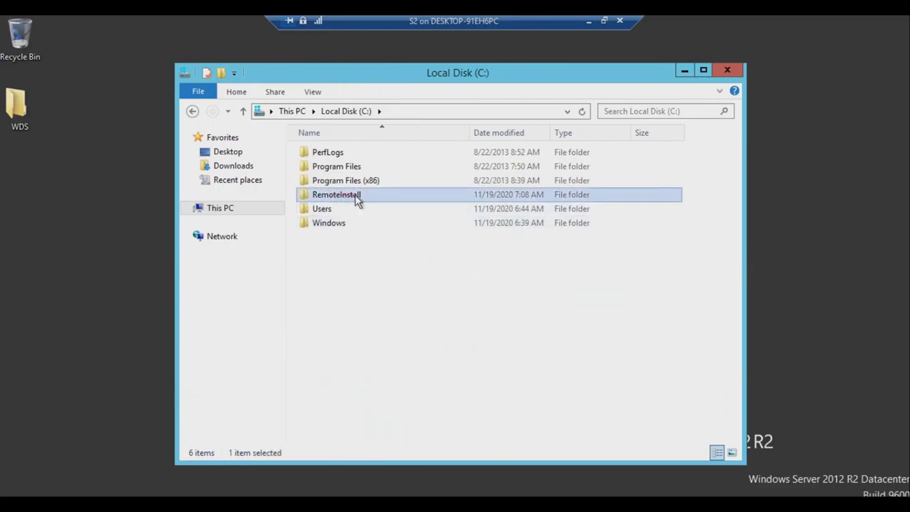
pyautogui.doubleClick(340, 199)
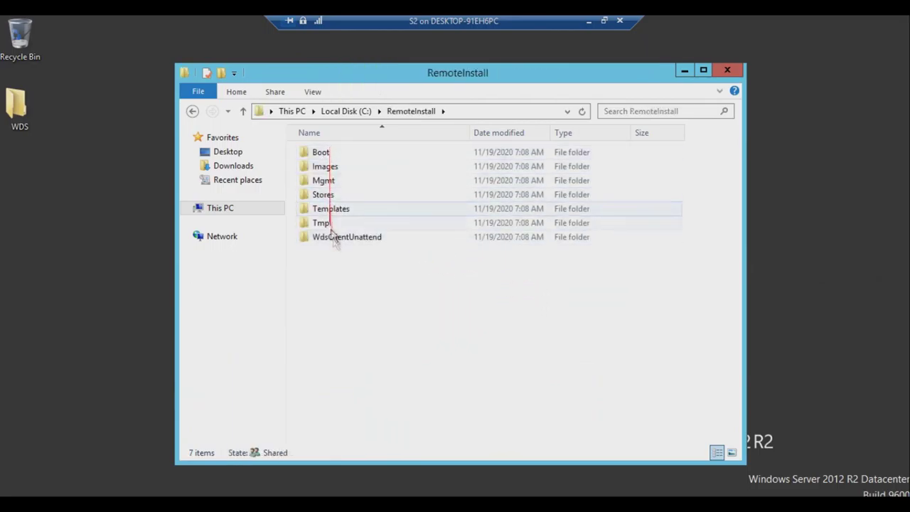
pyautogui.click(727, 71)
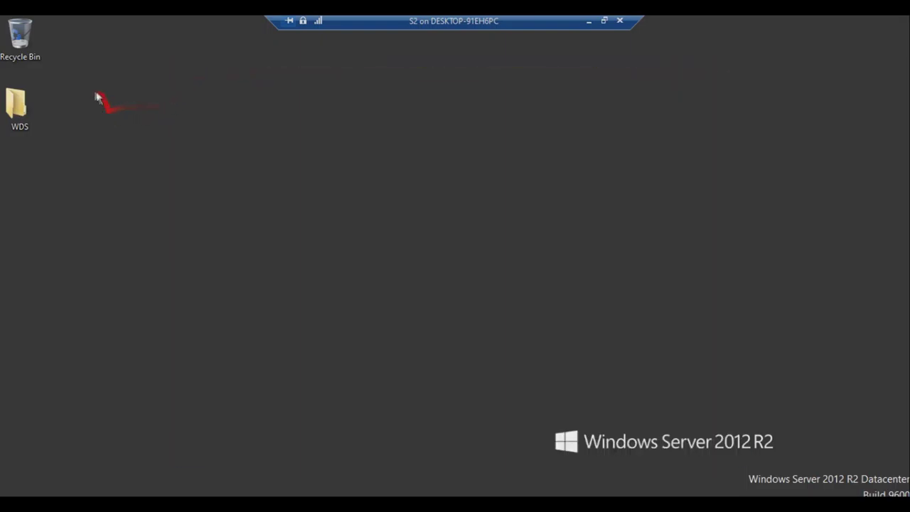
pyautogui.doubleClick(17, 107)
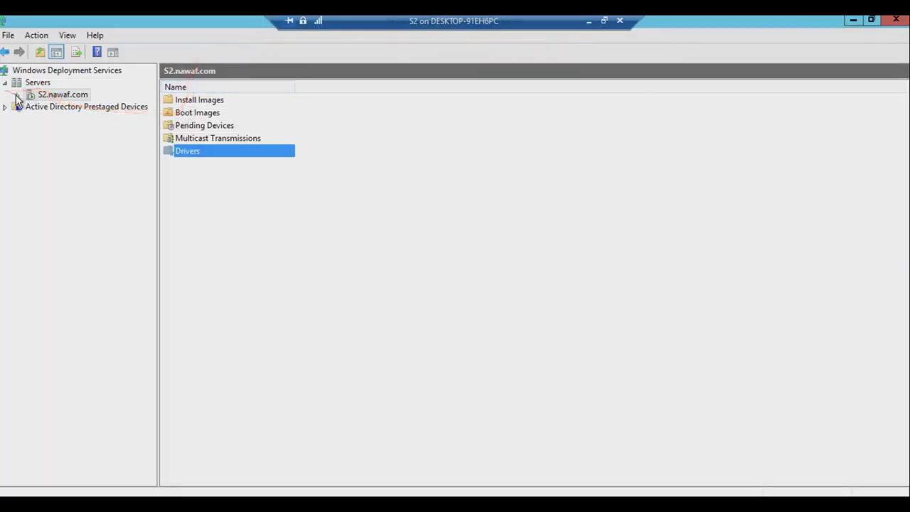
# Expand the WDS server and start adding an image to Boot Images.
pyautogui.click(17, 95)
pyautogui.click(63, 109)
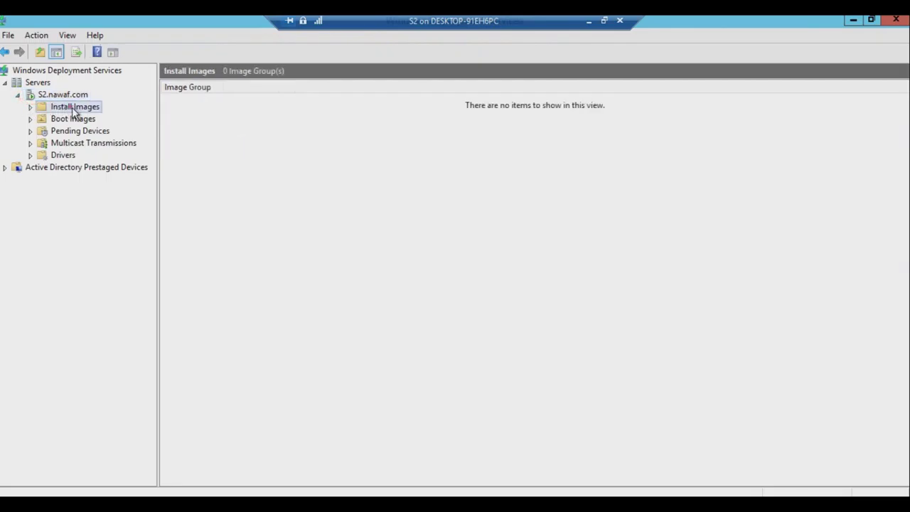
pyautogui.rightClick(72, 108)
pyautogui.click(61, 119)
pyautogui.rightClick(57, 121)
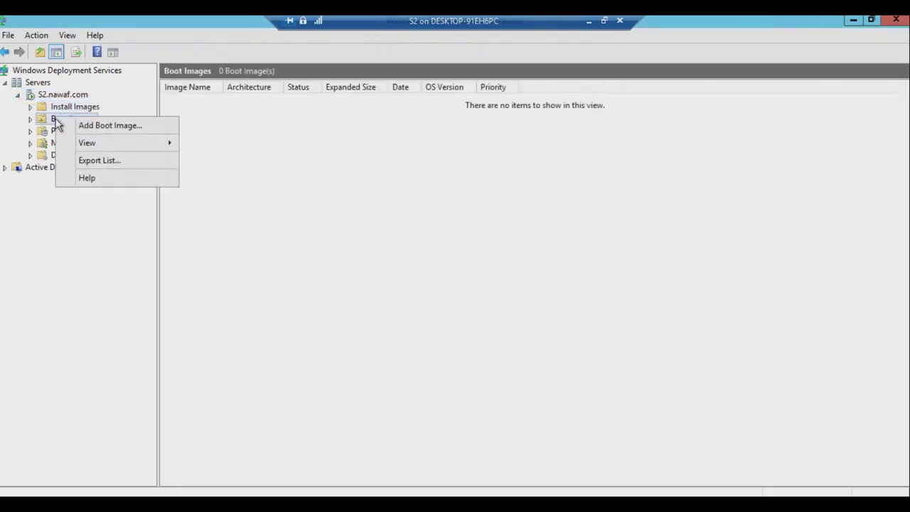
pyautogui.click(100, 126)
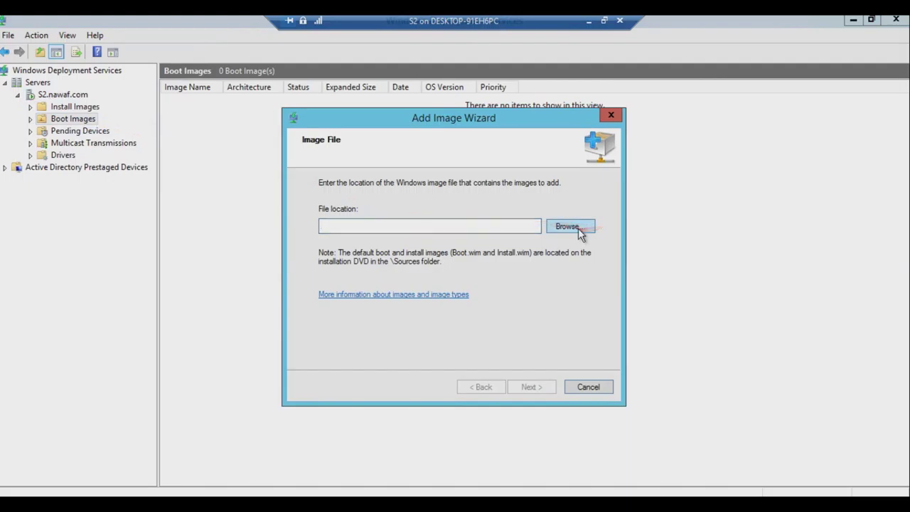
# Add E:\sources\boot.wim as the boot image Microsoft Windows Setup (x64).
pyautogui.click(579, 228)
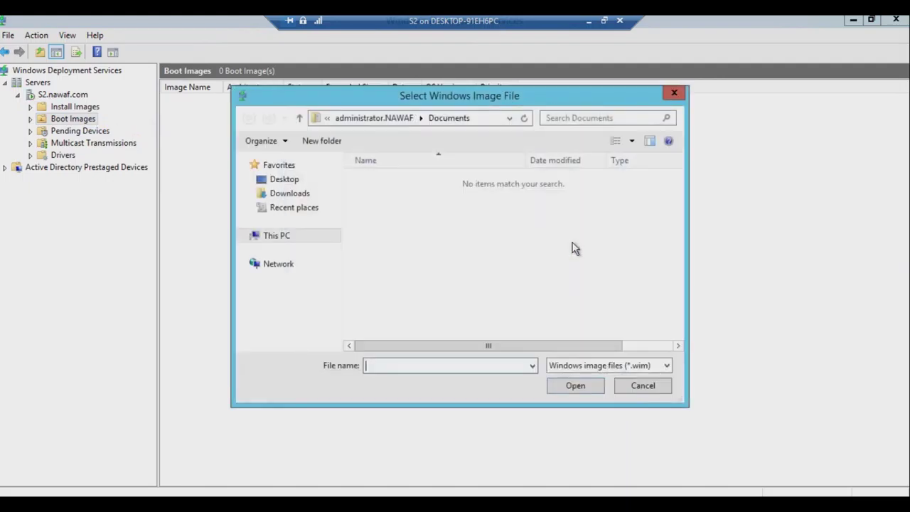
pyautogui.click(244, 237)
pyautogui.click(275, 273)
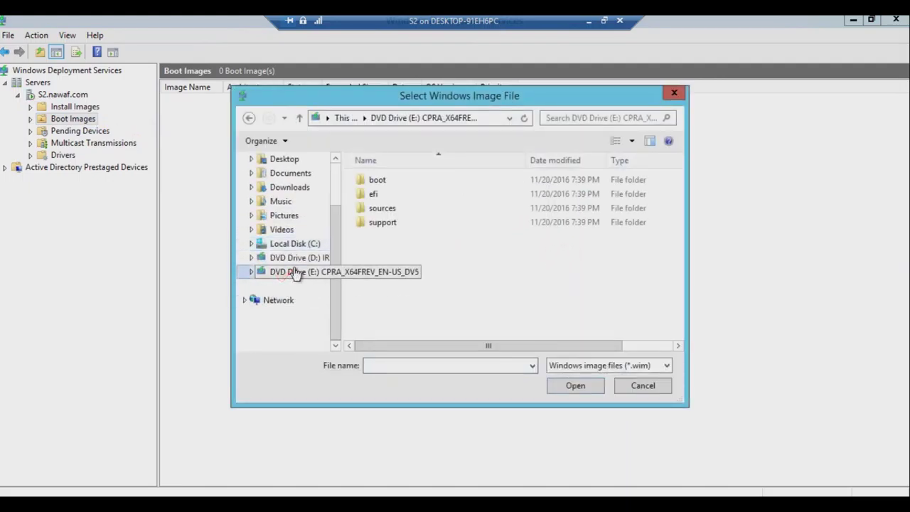
pyautogui.doubleClick(379, 212)
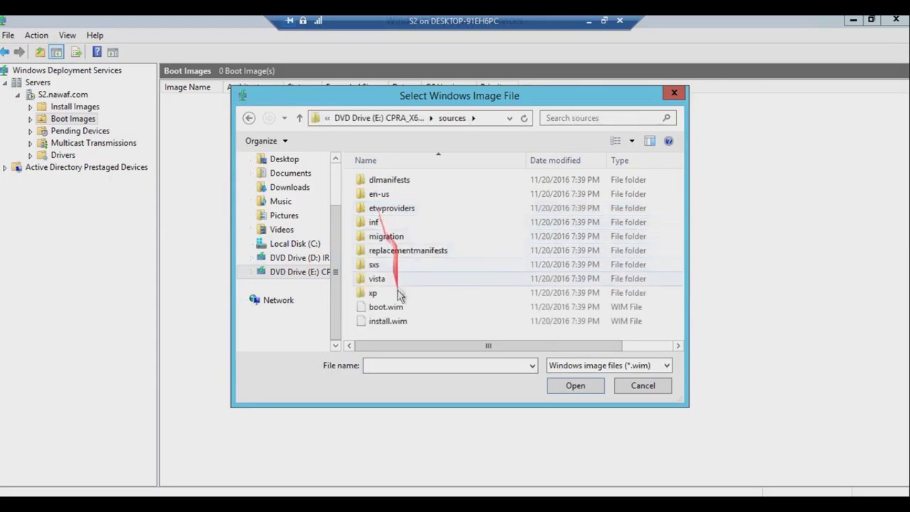
pyautogui.click(382, 309)
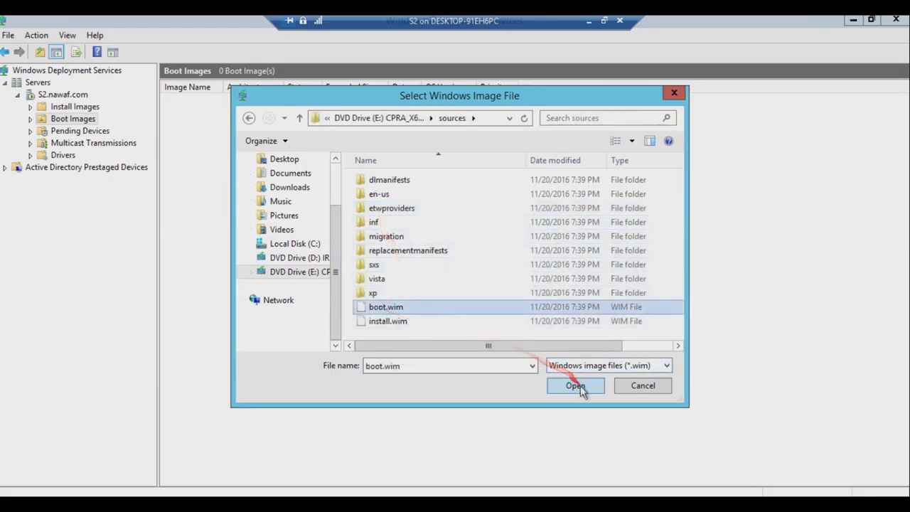
pyautogui.click(576, 386)
pyautogui.click(538, 387)
pyautogui.click(539, 388)
pyautogui.click(538, 388)
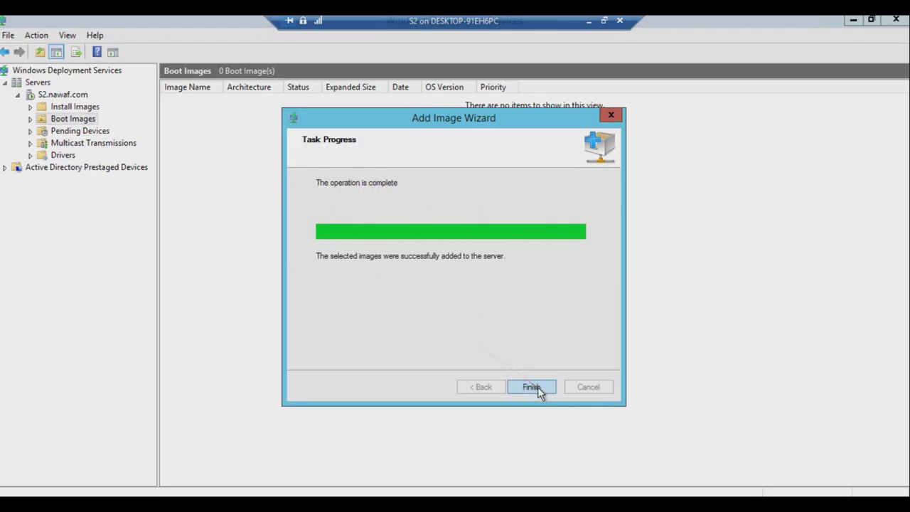
pyautogui.click(538, 387)
# Start adding an install image into a new image group named WDS.
pyautogui.rightClick(83, 111)
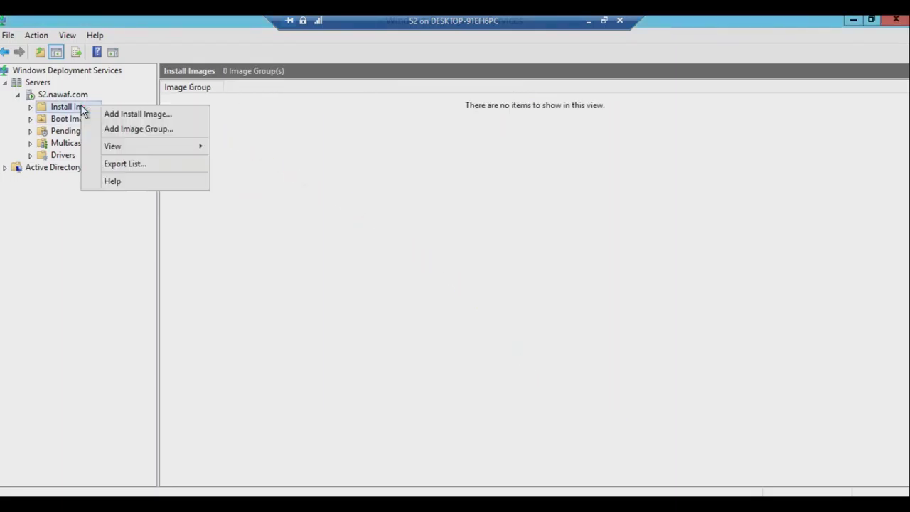
pyautogui.click(122, 115)
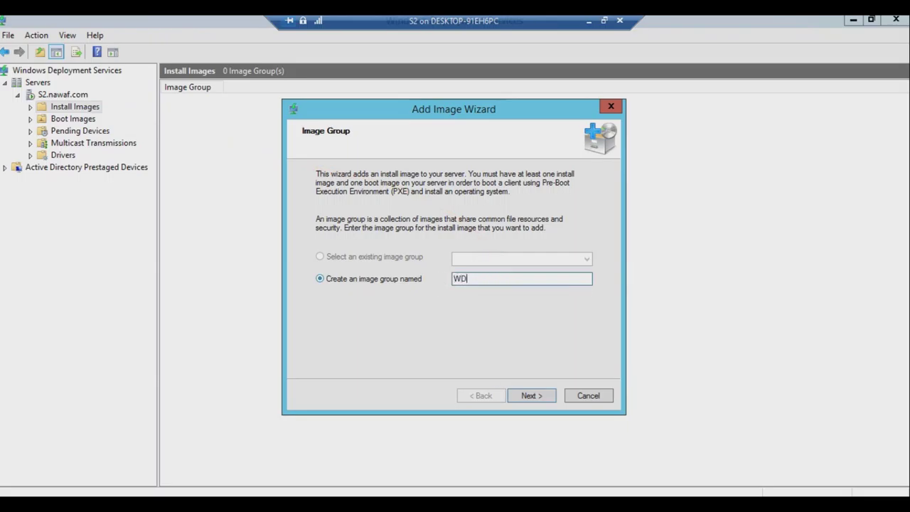
pyautogui.write('WDS')
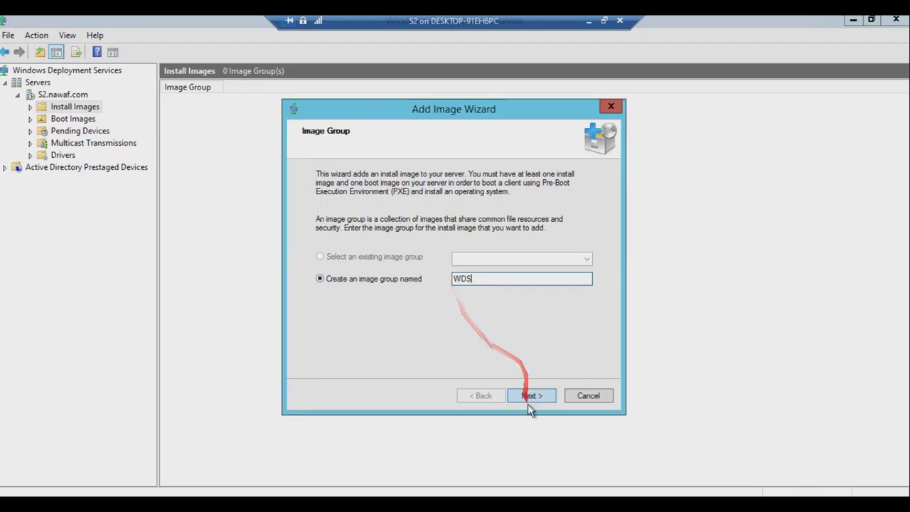
pyautogui.click(531, 397)
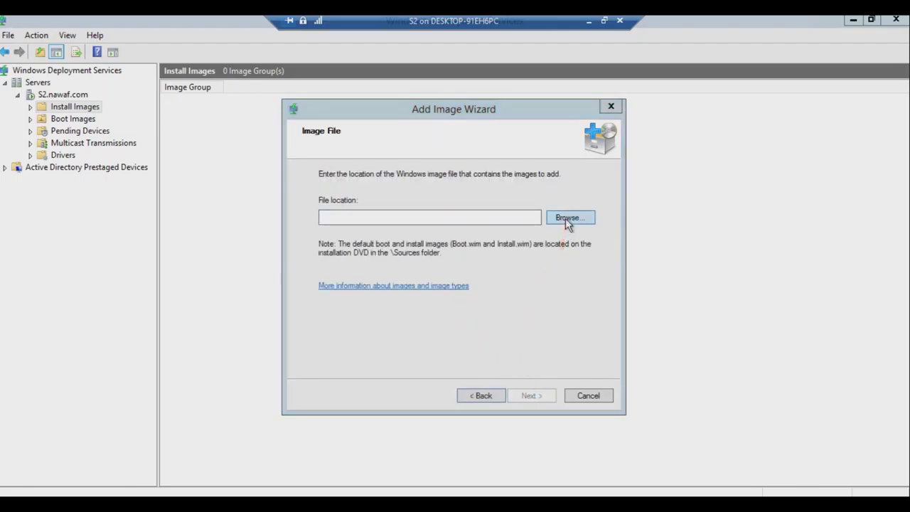
# Choose E:\sources\install.wim, begin adding the Windows 10 Pro image, and switch to Hyper-V Manager.
pyautogui.click(567, 218)
pyautogui.click(388, 321)
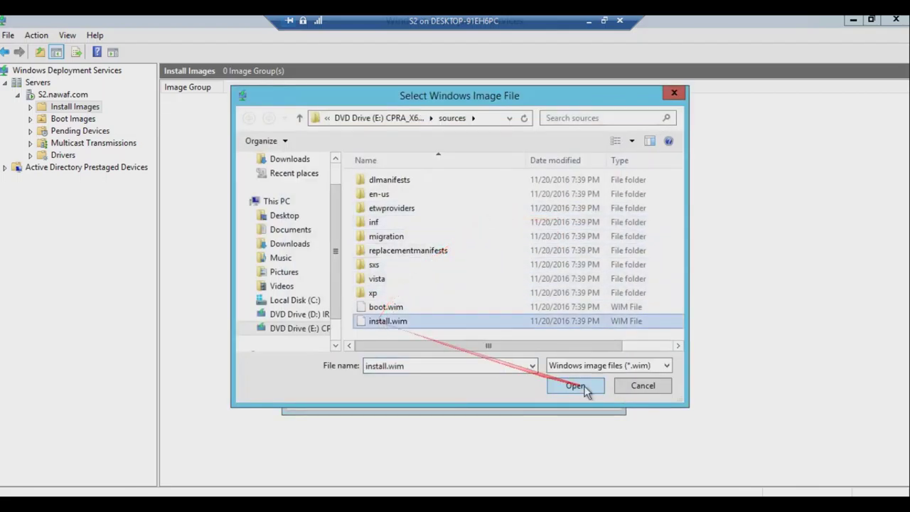
pyautogui.click(580, 387)
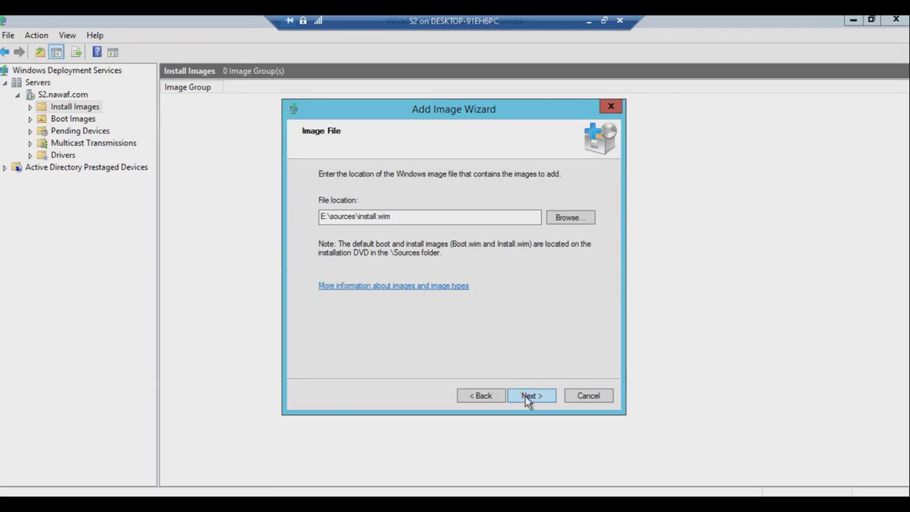
pyautogui.click(525, 396)
pyautogui.click(525, 395)
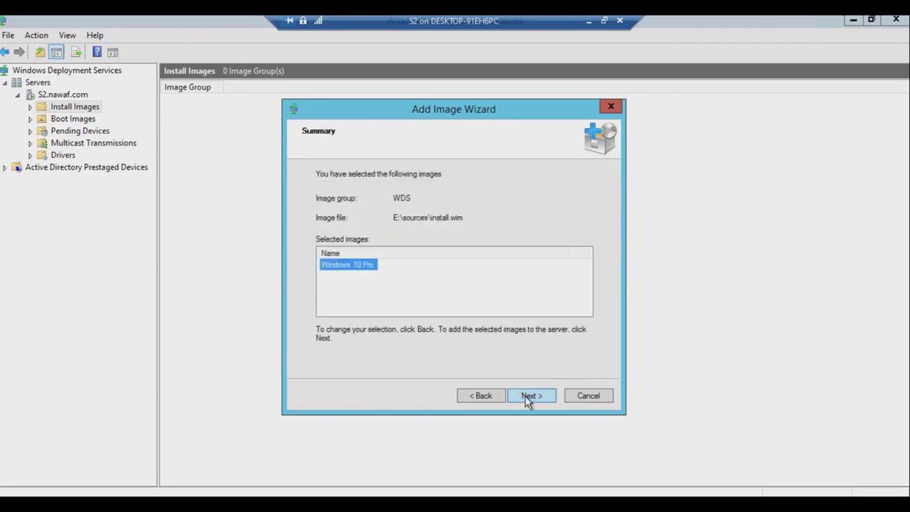
pyautogui.click(525, 395)
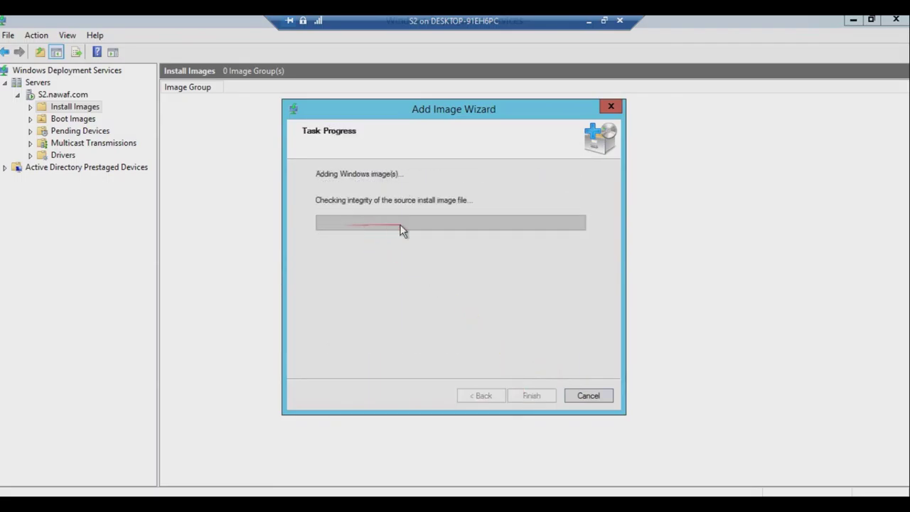
pyautogui.click(589, 21)
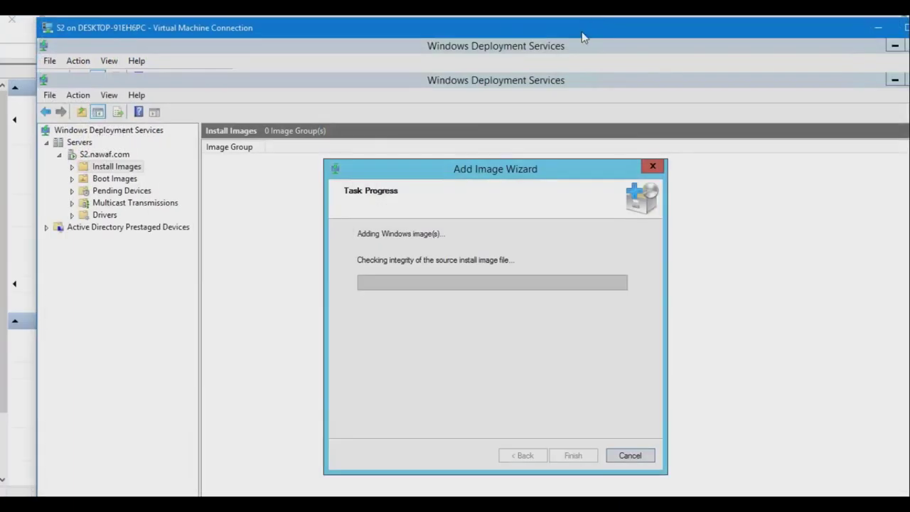
# Begin a new virtual machine named WDS-client.
pyautogui.click(133, 119)
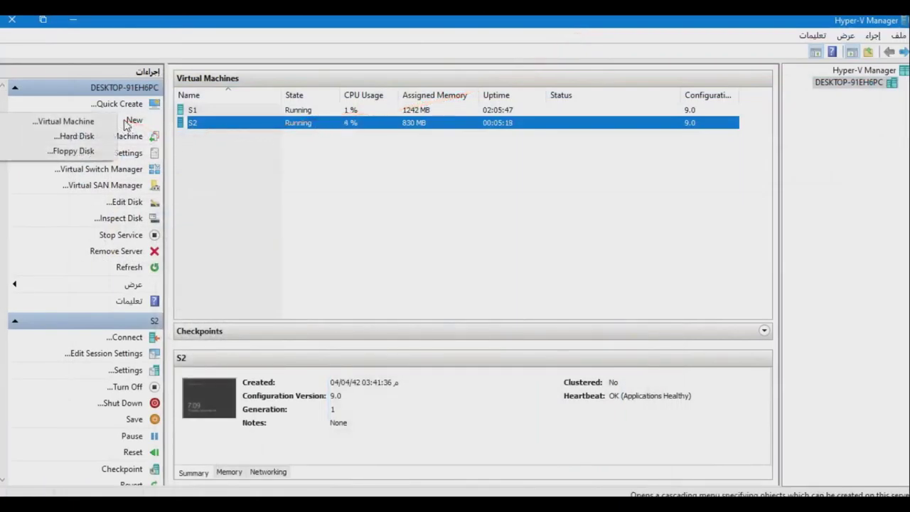
pyautogui.click(63, 122)
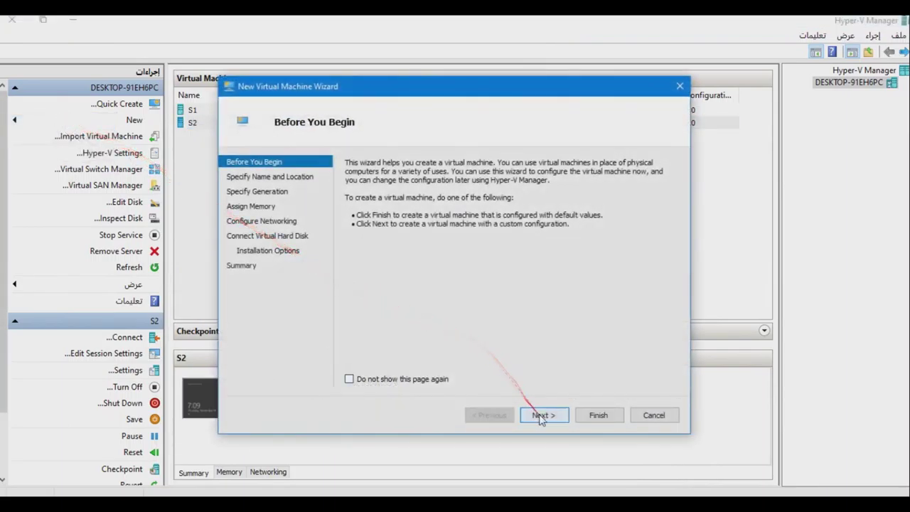
pyautogui.click(542, 415)
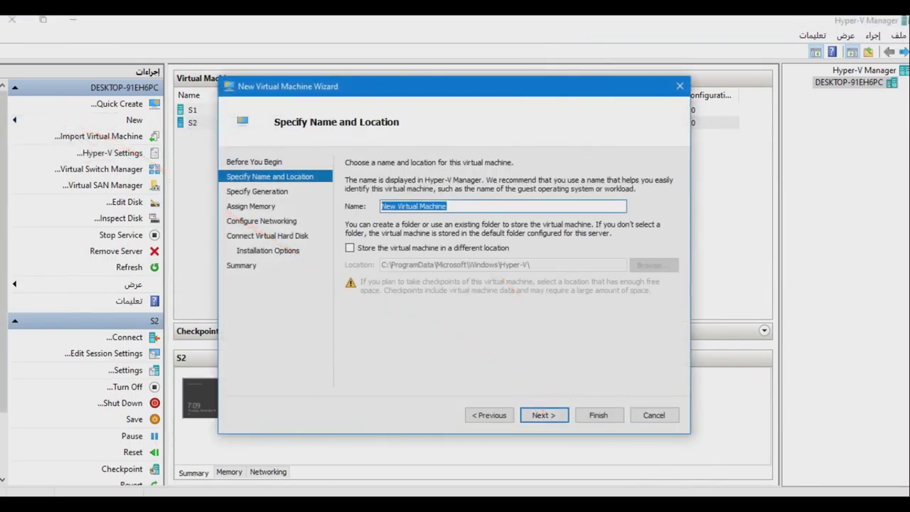
pyautogui.write('صيس')
pyautogui.press('BackSpace')
pyautogui.press('BackSpace')
pyautogui.press('BackSpace')
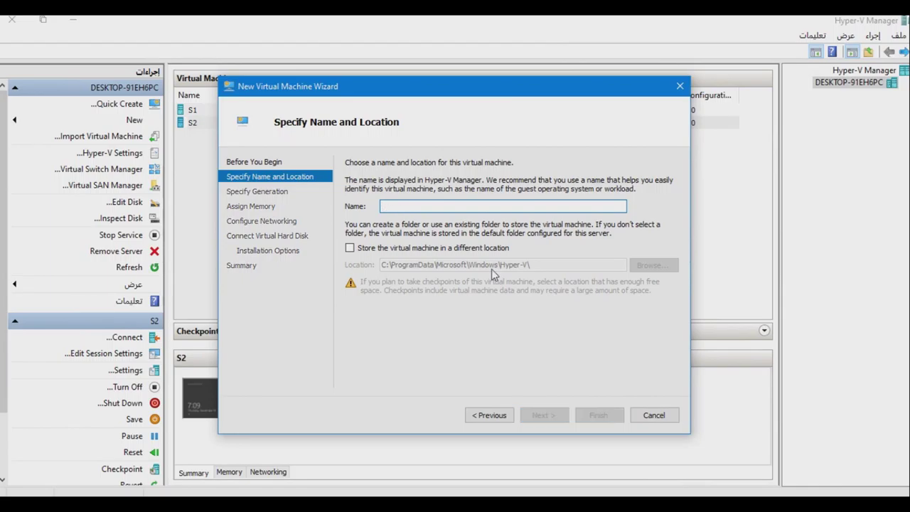
pyautogui.write('WDS')
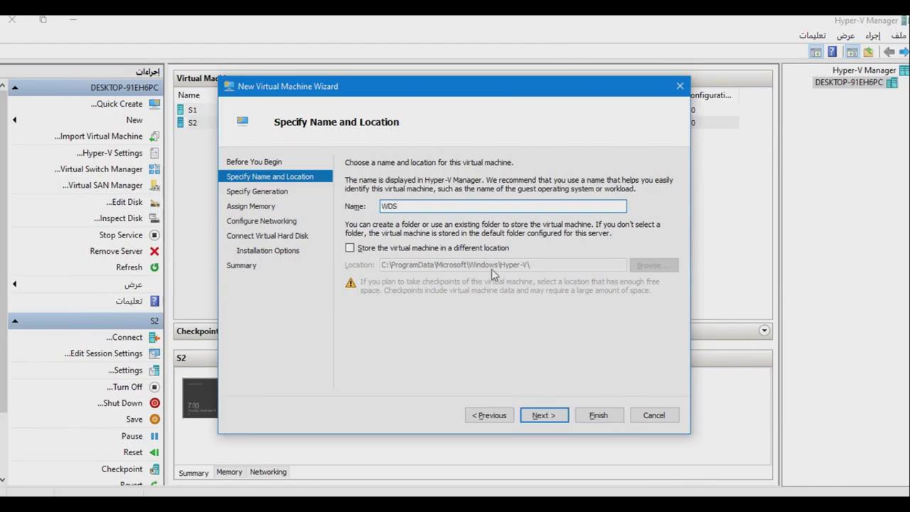
pyautogui.write('-client')
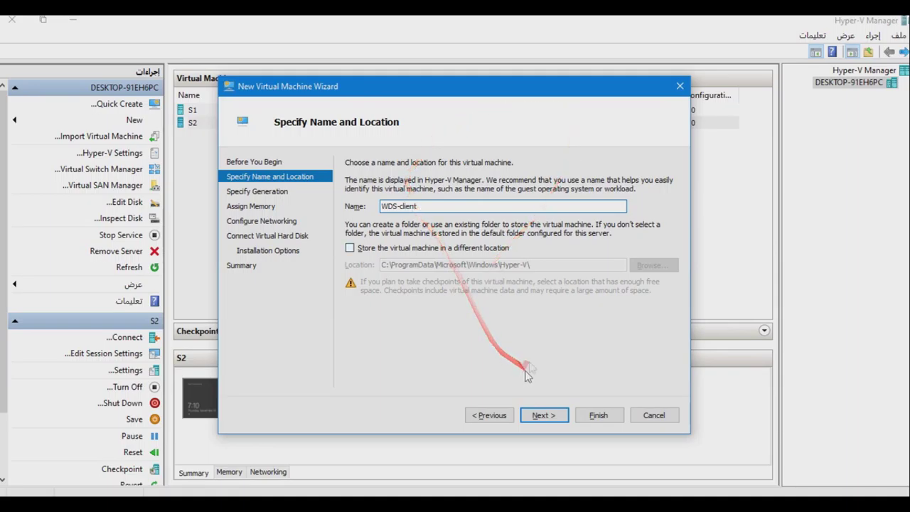
pyautogui.click(547, 418)
# Keep Generation 1 and 1024 MB memory, and connect WDS-client to the PR1 switch.
pyautogui.click(551, 419)
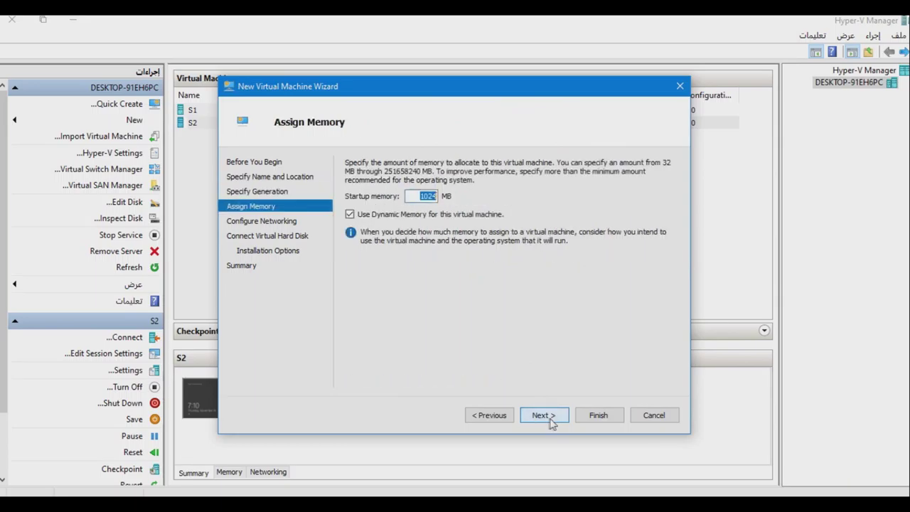
pyautogui.click(543, 416)
pyautogui.click(424, 190)
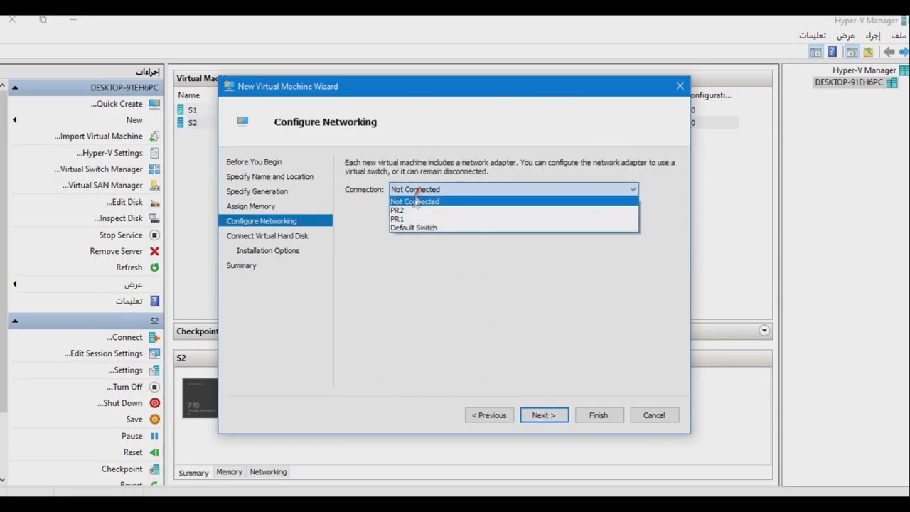
pyautogui.click(407, 212)
pyautogui.click(544, 417)
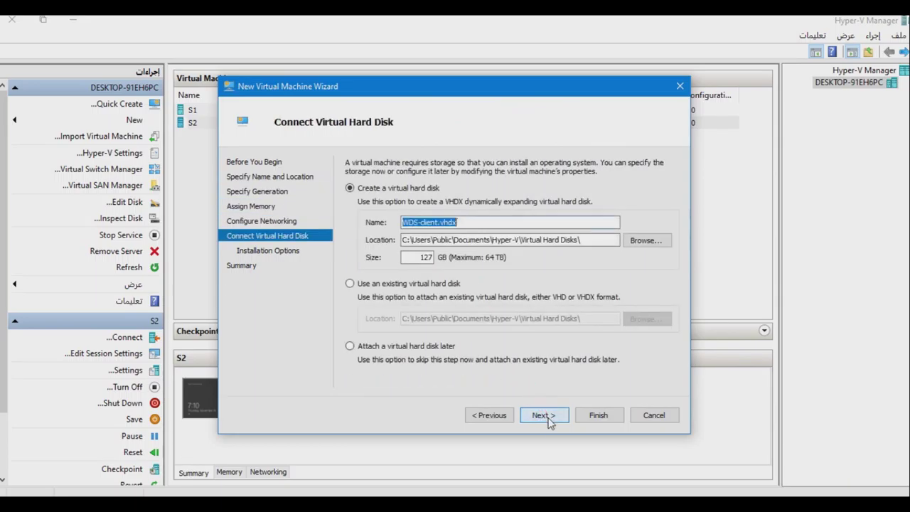
# Accept the virtual hard disk, choose network installation server install, and create the VM.
pyautogui.click(420, 257)
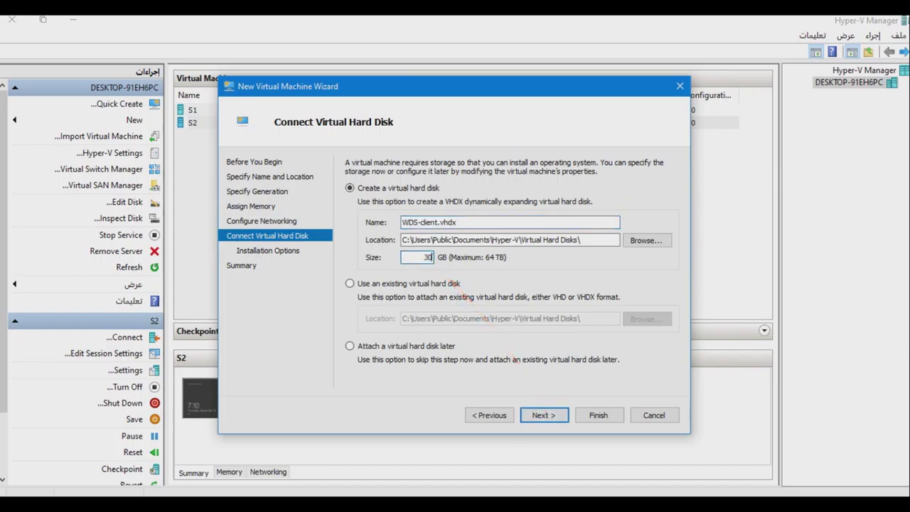
pyautogui.click(544, 415)
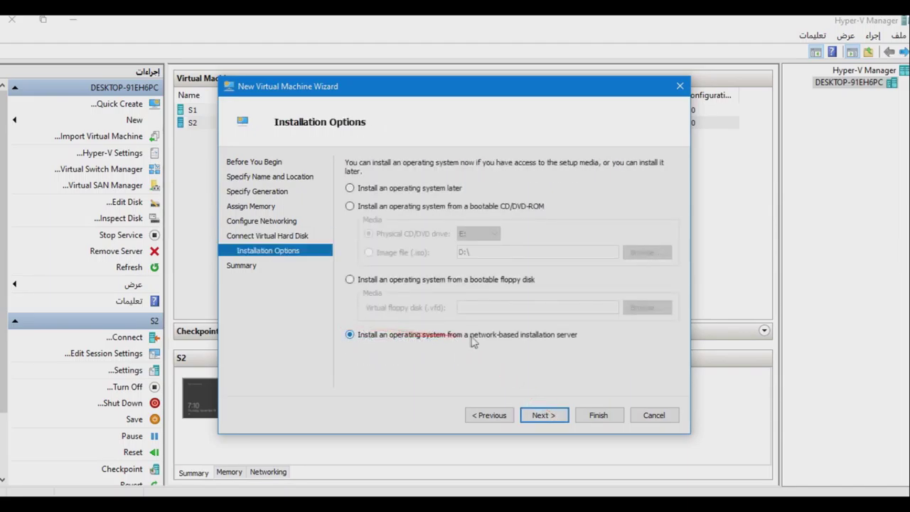
pyautogui.click(541, 415)
pyautogui.click(599, 415)
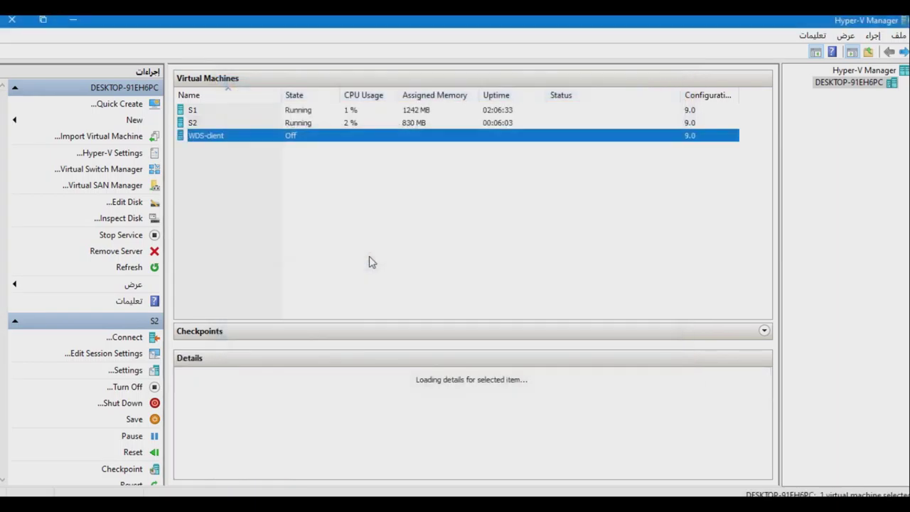
# Verify WDS-client's BIOS startup order lists Legacy Network adapter first, then reopen S2's console.
pyautogui.rightClick(213, 140)
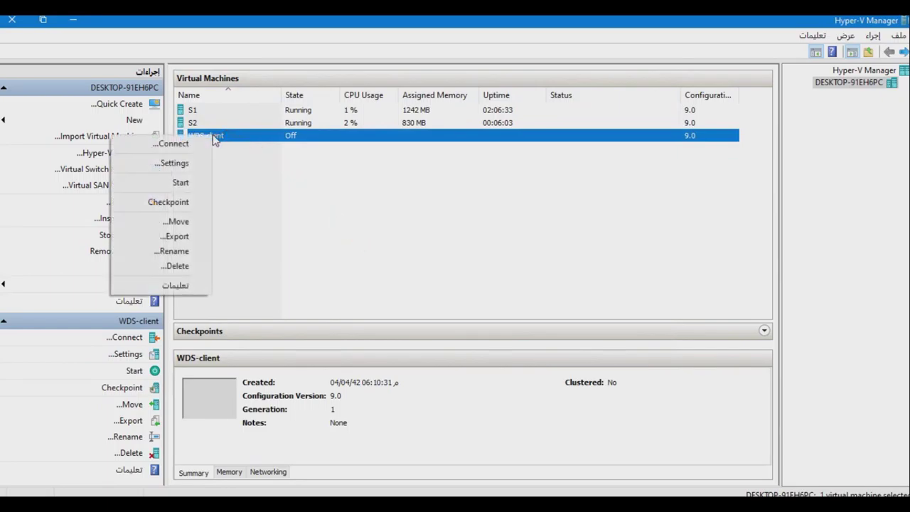
pyautogui.click(179, 163)
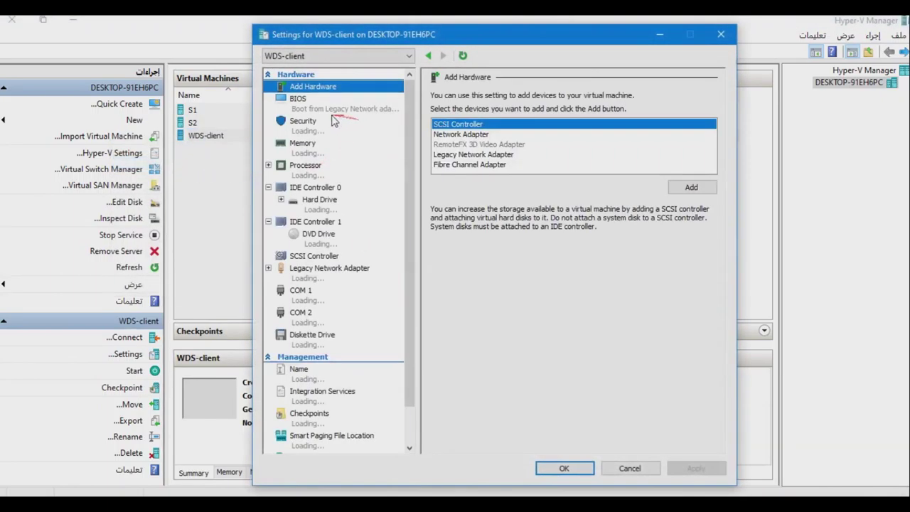
pyautogui.click(303, 102)
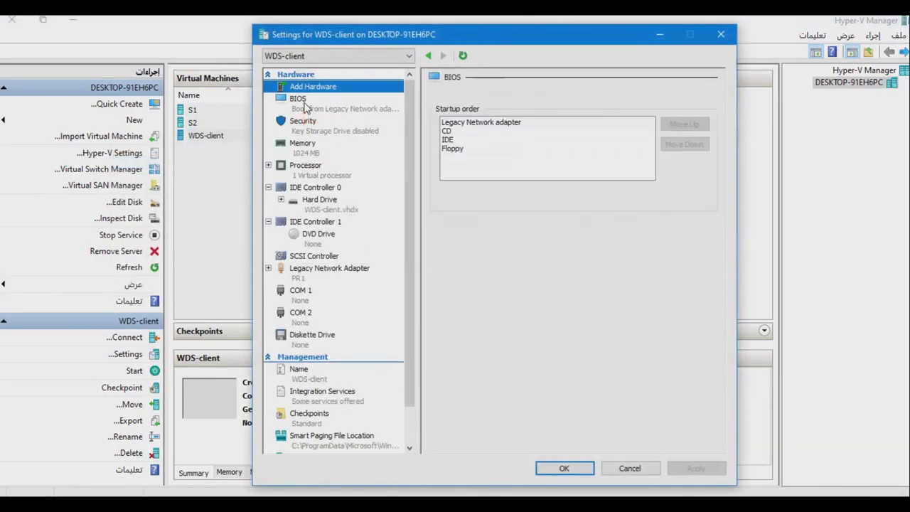
pyautogui.click(491, 123)
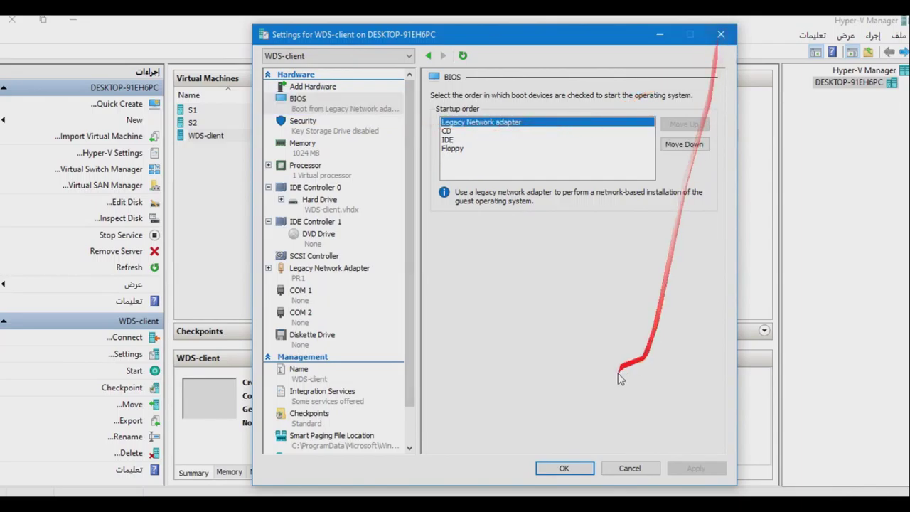
pyautogui.click(562, 469)
pyautogui.doubleClick(196, 123)
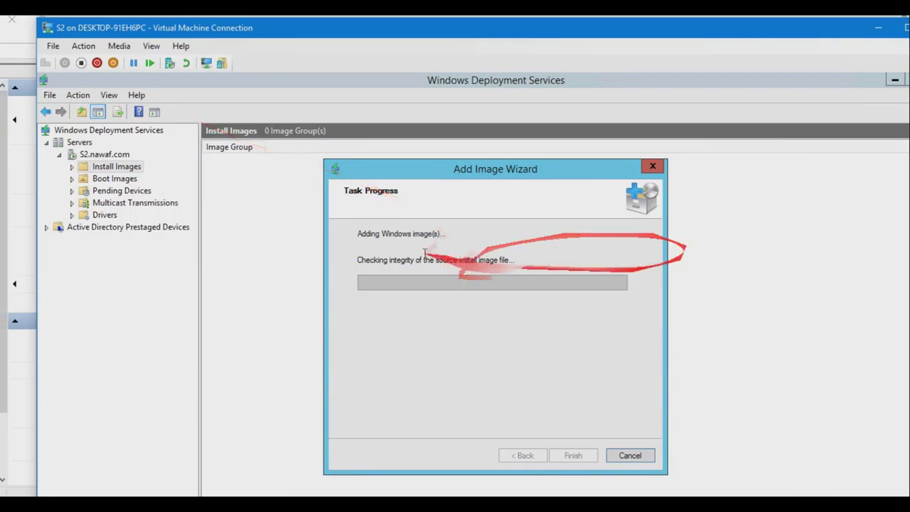
# Finish the Add Image wizard, check the Windows 10 x64 install image under WDS, and return to Hyper-V Manager.
pyautogui.click(905, 27)
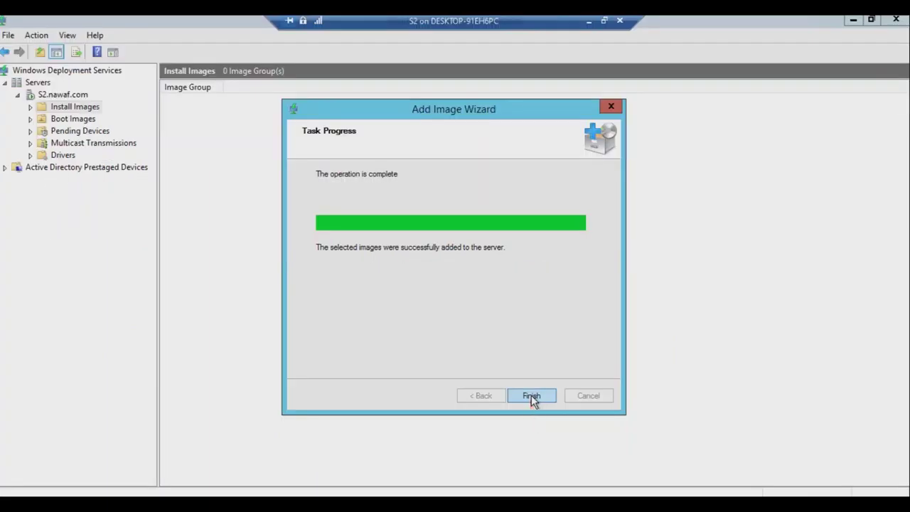
pyautogui.click(531, 396)
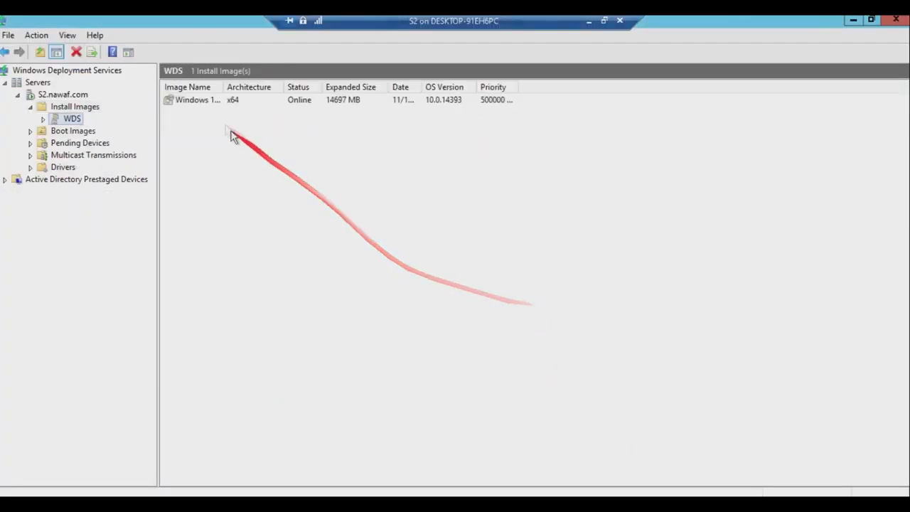
pyautogui.click(178, 103)
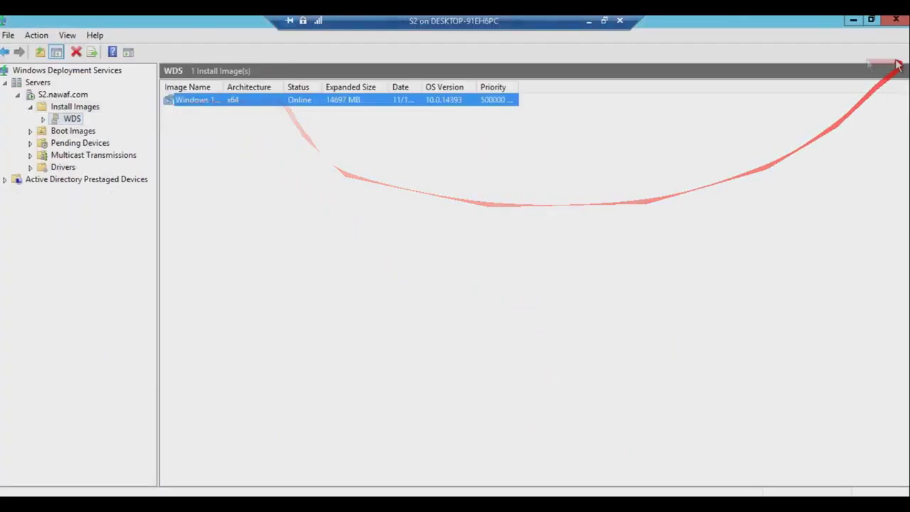
pyautogui.click(604, 21)
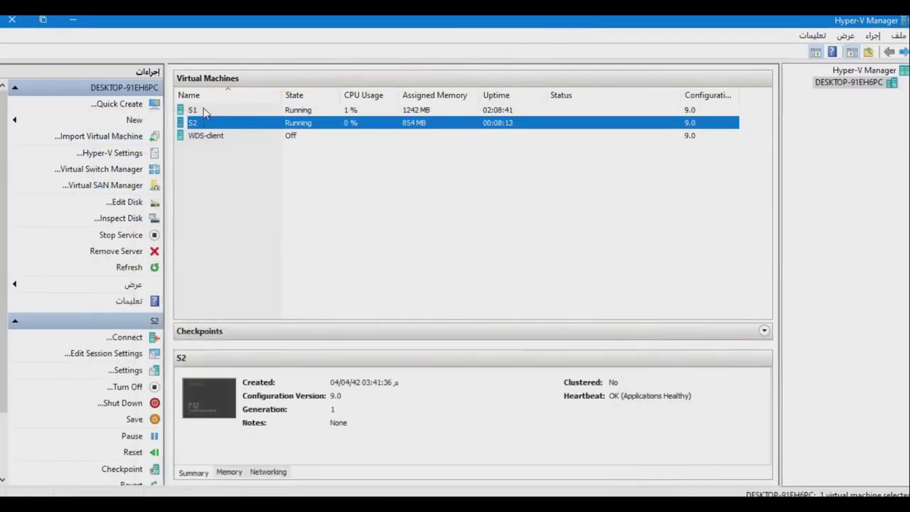
pyautogui.click(203, 111)
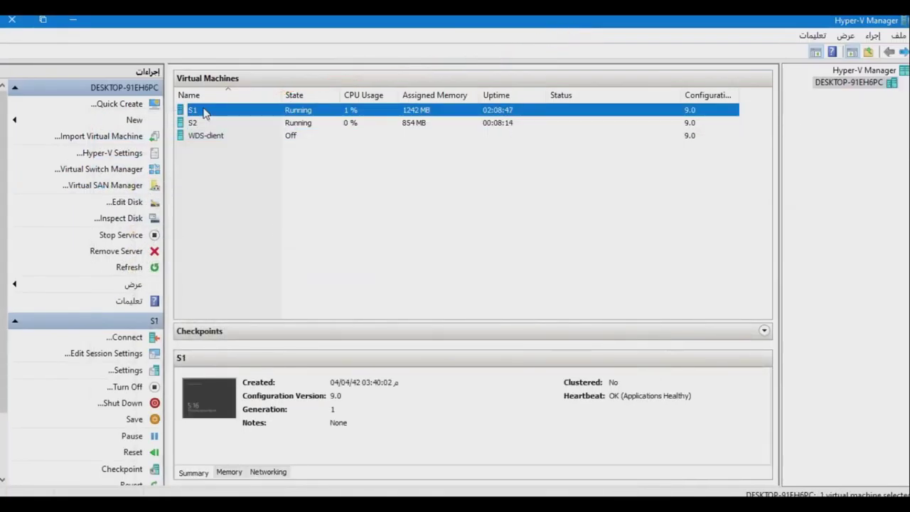
# Connect to S1 and launch DHCP Manager from Server Manager's DHCP server list.
pyautogui.doubleClick(203, 111)
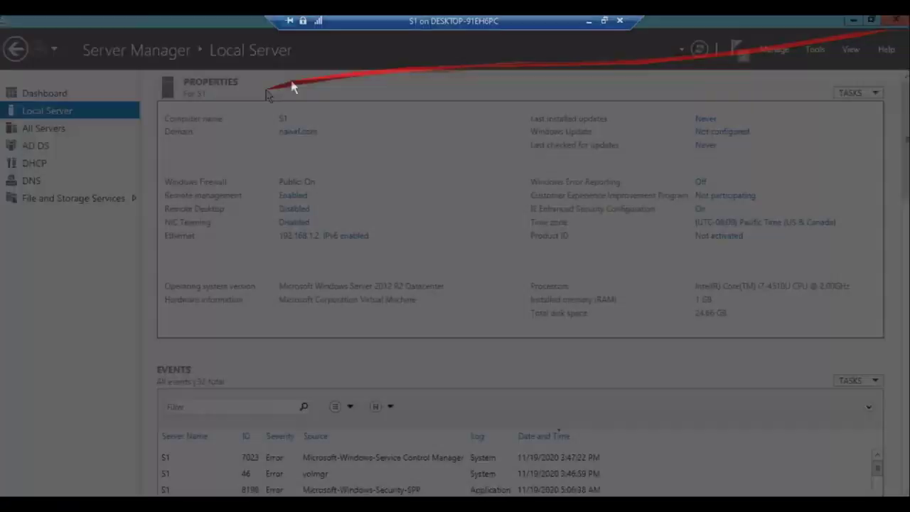
pyautogui.click(39, 166)
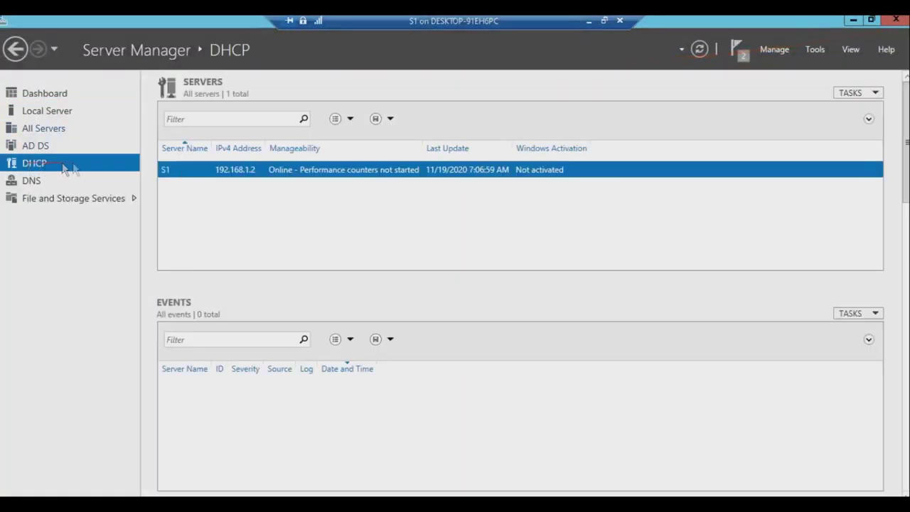
pyautogui.rightClick(278, 171)
pyautogui.click(334, 288)
# Expand S1.nawaf.com > IPv4 > Scope1 and show its Scope Options.
pyautogui.click(398, 64)
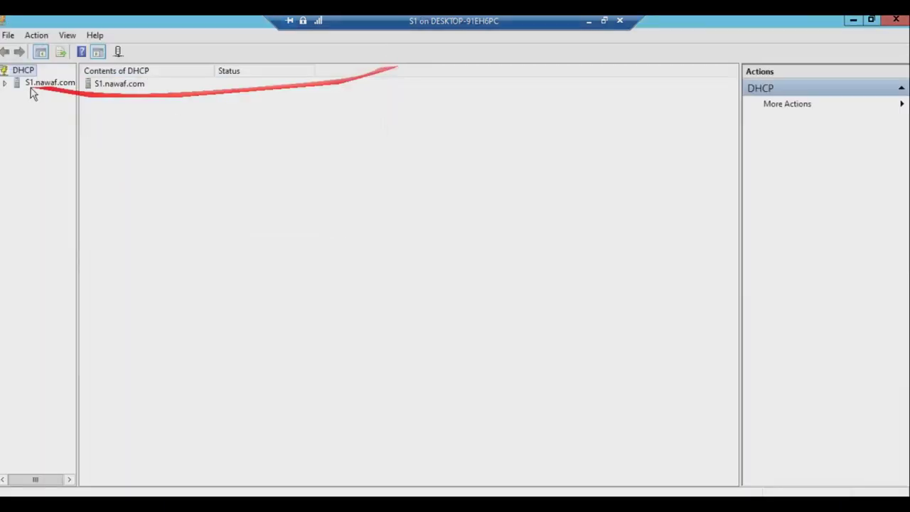
pyautogui.moveTo(77, 100); pyautogui.dragTo(173, 108)
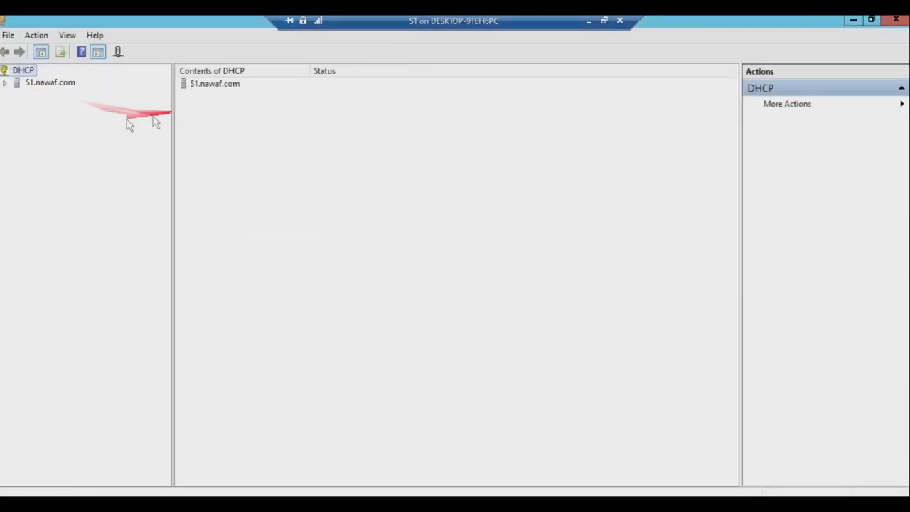
pyautogui.click(5, 84)
pyautogui.click(18, 95)
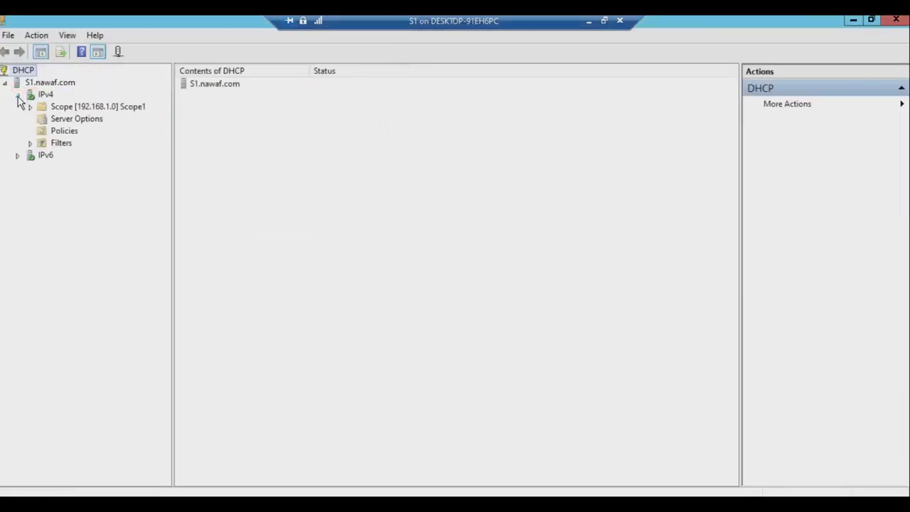
pyautogui.click(31, 106)
pyautogui.click(78, 156)
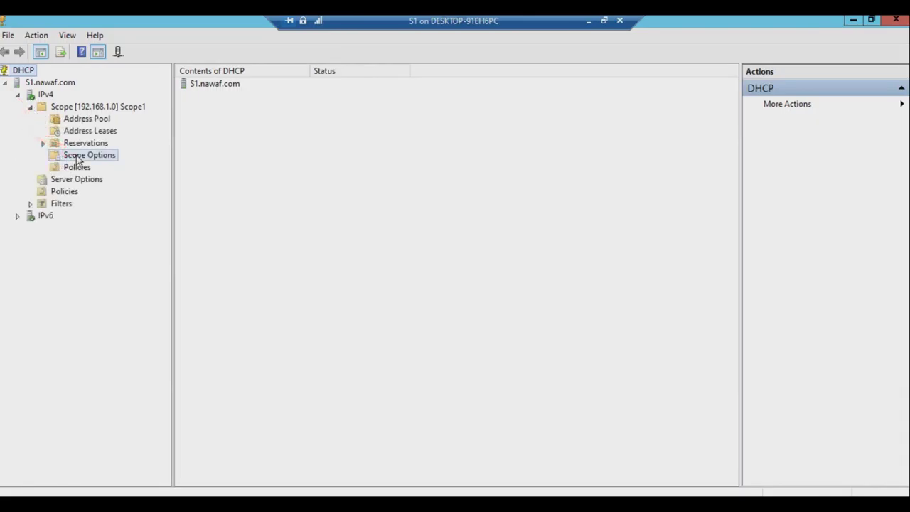
pyautogui.rightClick(325, 198)
pyautogui.moveTo(417, 255)
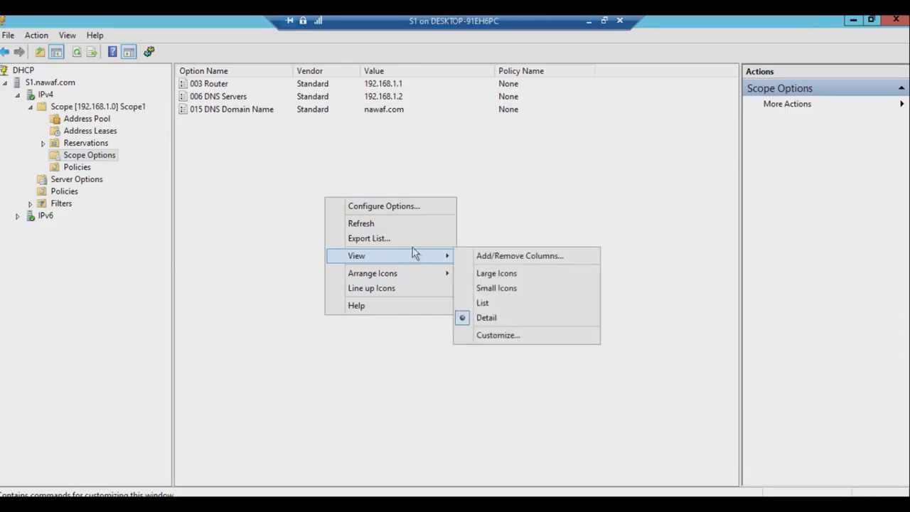
pyautogui.moveTo(404, 276)
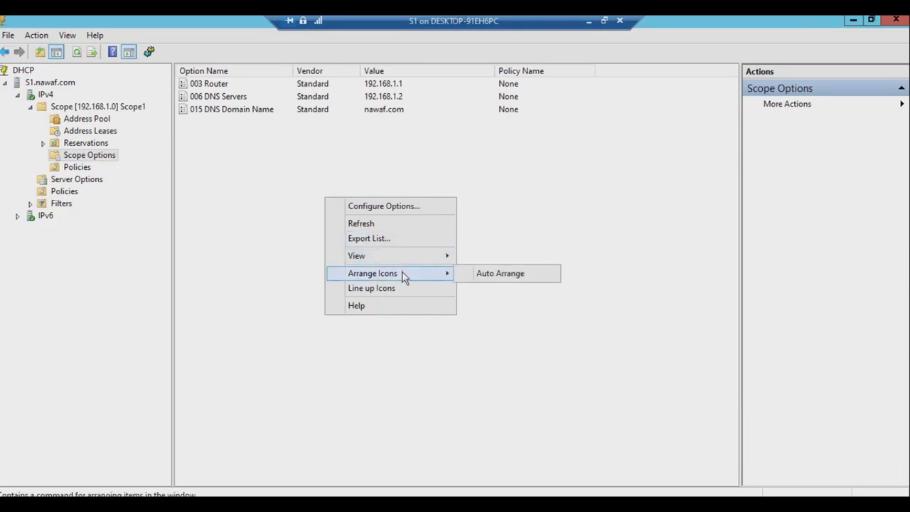
# In Configure Options, enable the 066 Boot Server Host Name scope option.
pyautogui.click(414, 206)
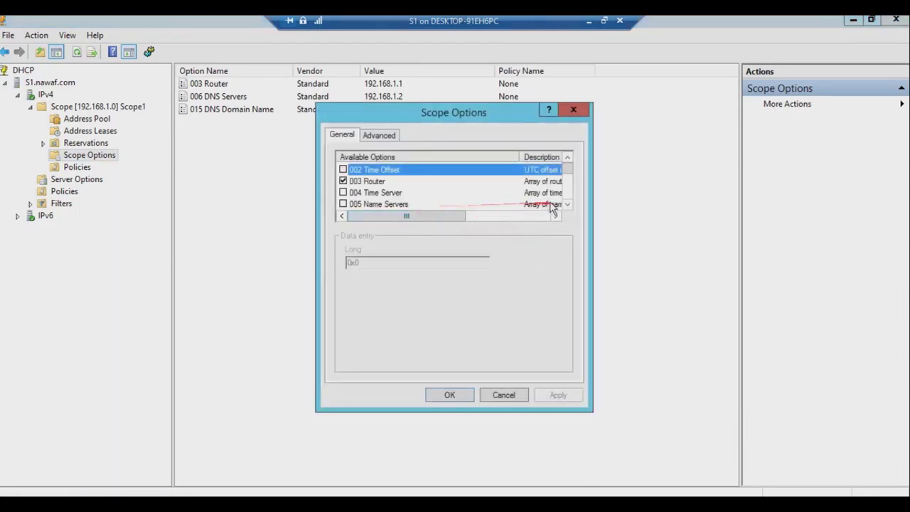
pyautogui.moveTo(570, 176); pyautogui.dragTo(573, 196)
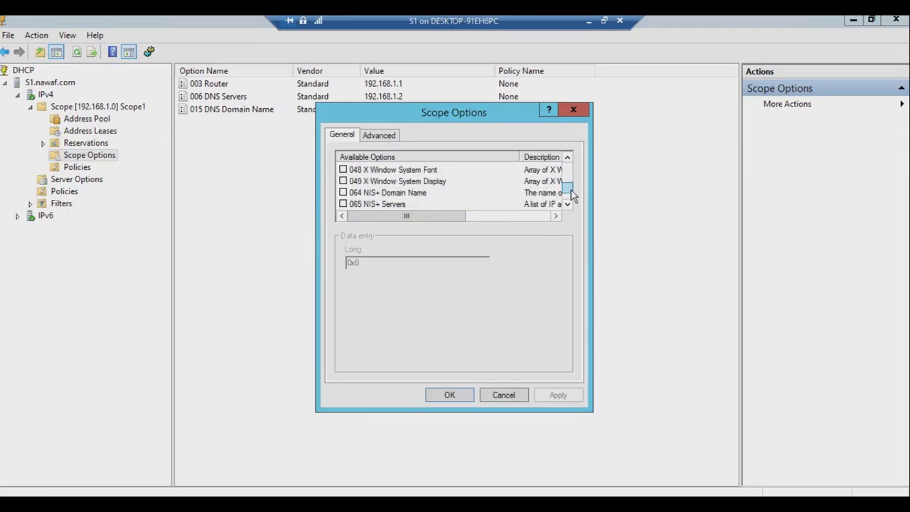
pyautogui.scroll(-1, 402, 205)
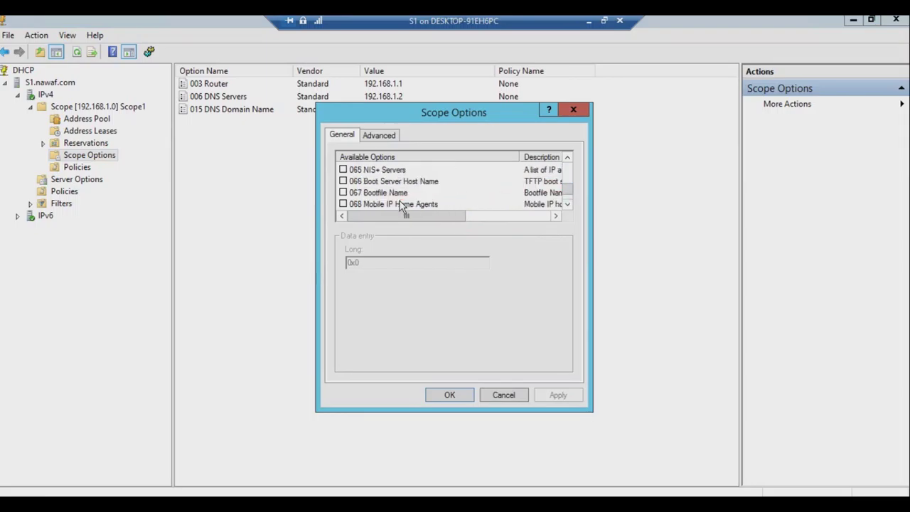
pyautogui.click(344, 181)
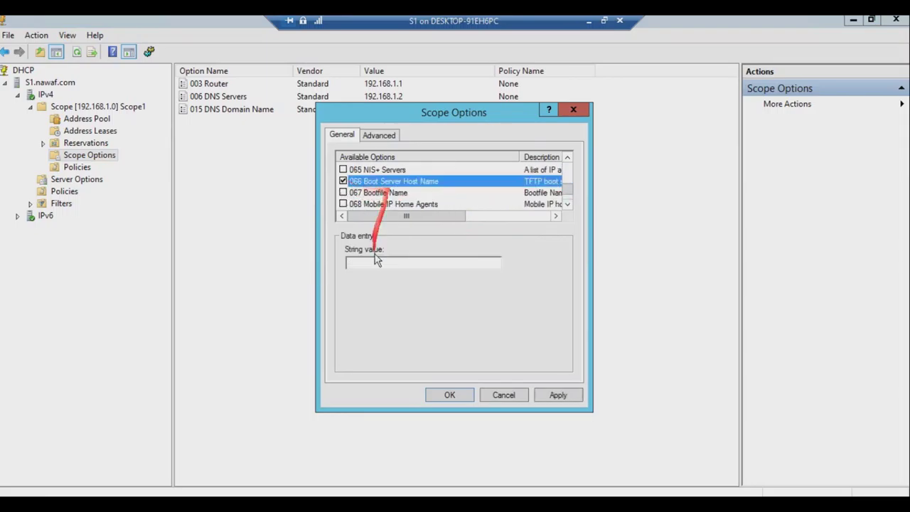
pyautogui.moveTo(381, 256); pyautogui.dragTo(590, 66)
# Switch from S1 to the S2 virtual machine and show its console full screen.
pyautogui.click(589, 20)
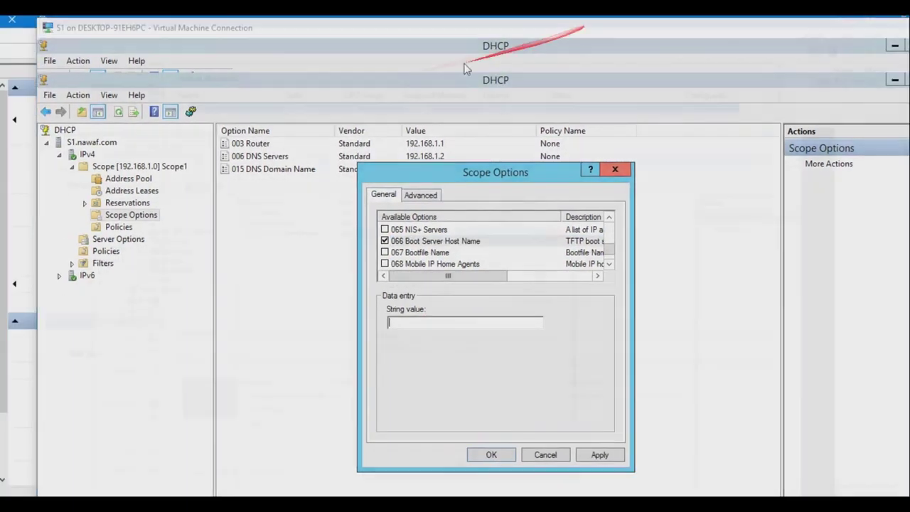
pyautogui.click(202, 125)
pyautogui.doubleClick(202, 125)
pyautogui.moveTo(147, 138)
pyautogui.mouseDown()
pyautogui.moveTo(437, 81)
pyautogui.moveTo(882, 32)
pyautogui.mouseUp()
pyautogui.click(904, 28)
pyautogui.moveTo(182, 50); pyautogui.dragTo(864, 45)
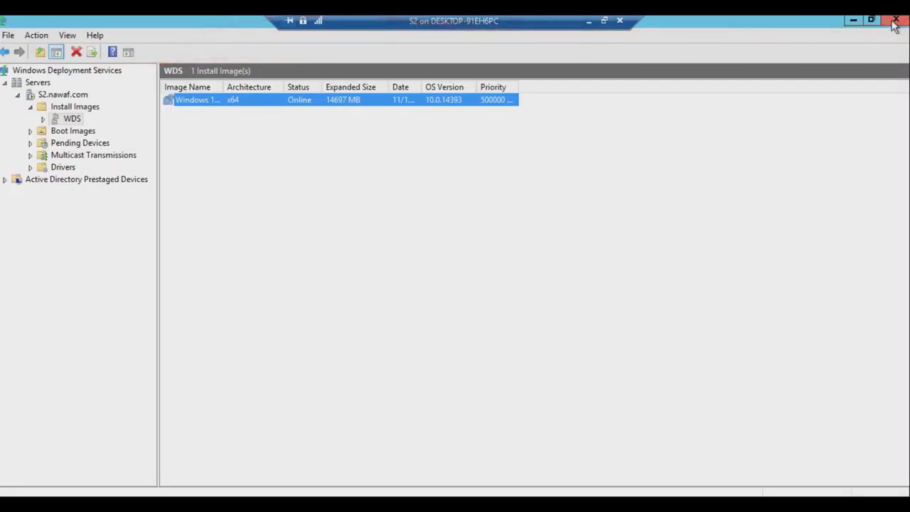
# Copy S2's full computer name S2.nawaf.com from Local Server, then reconnect to S1.
pyautogui.click(895, 23)
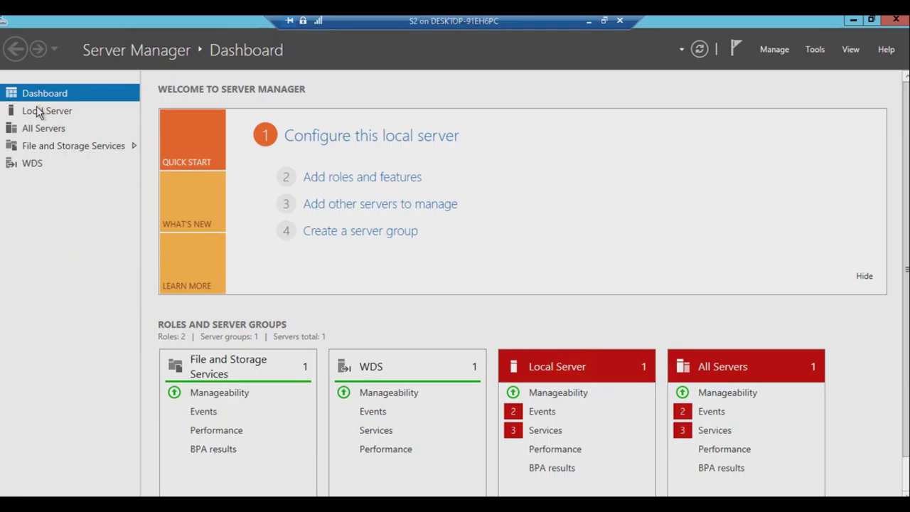
pyautogui.click(44, 114)
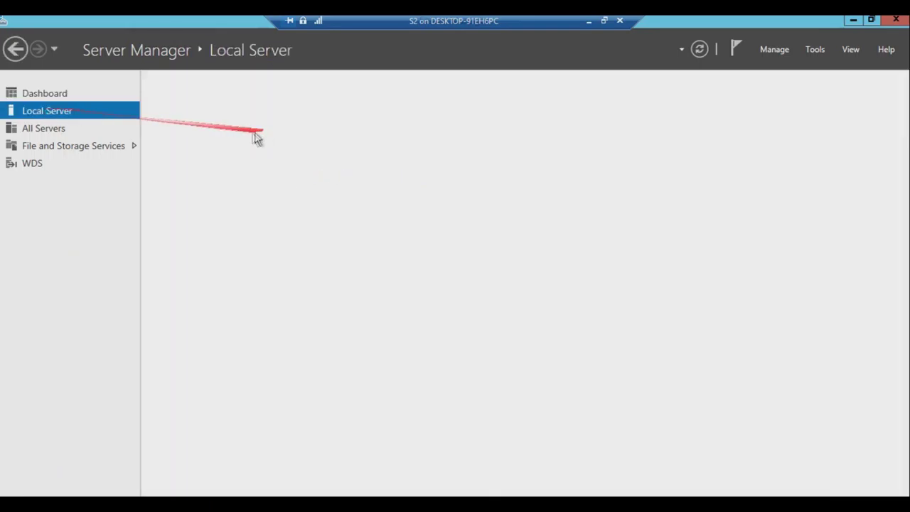
pyautogui.click(283, 119)
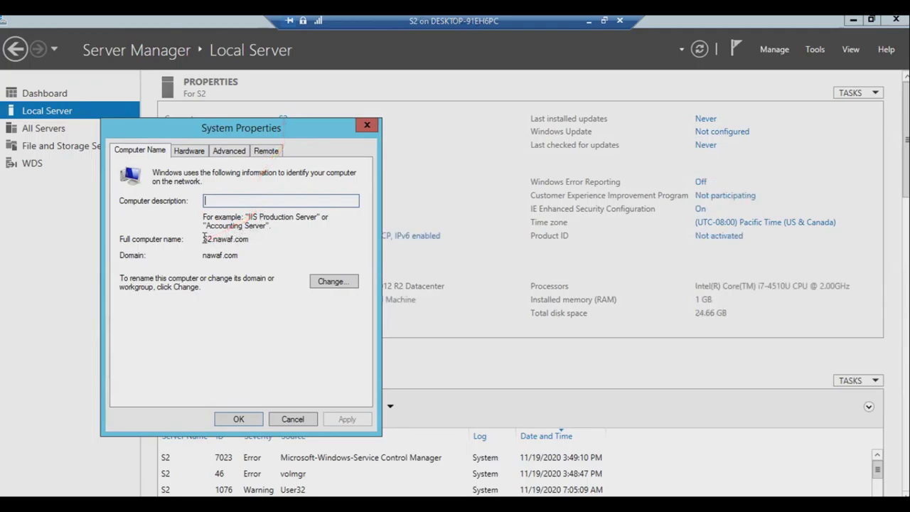
pyautogui.rightClick(234, 240)
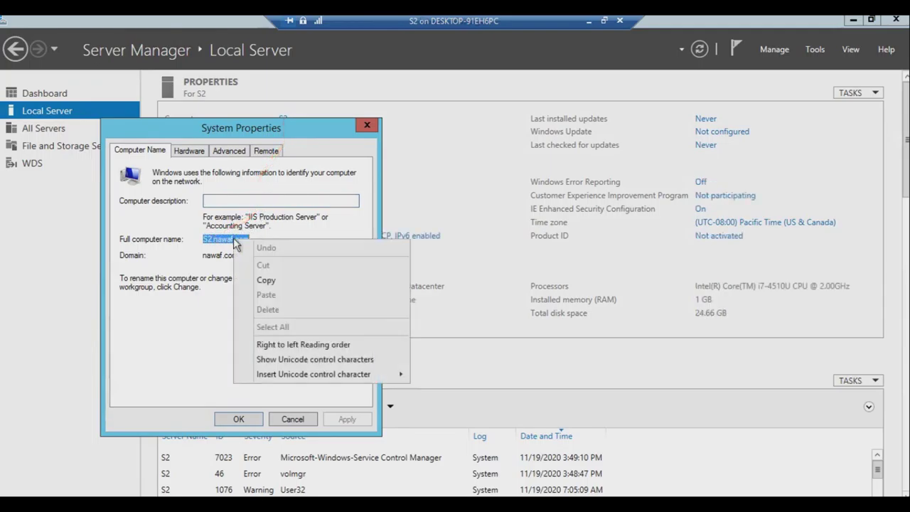
pyautogui.click(267, 280)
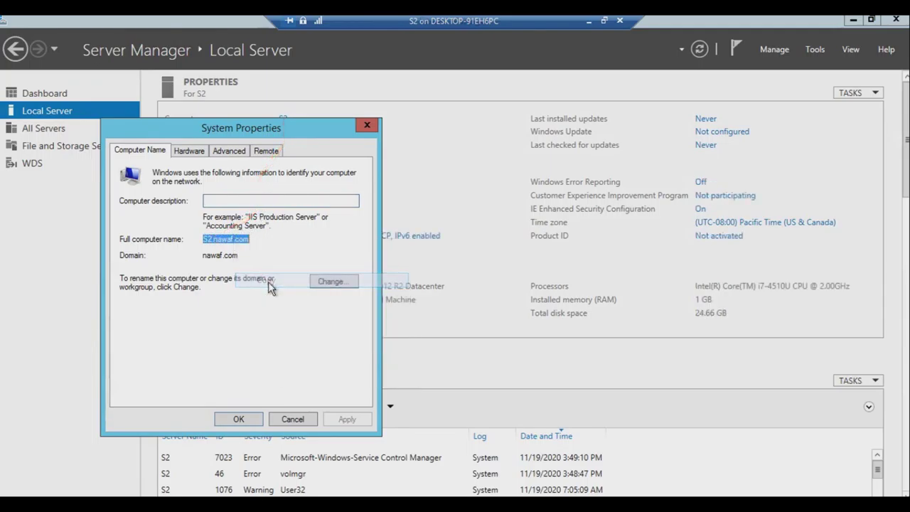
pyautogui.click(589, 20)
pyautogui.doubleClick(206, 113)
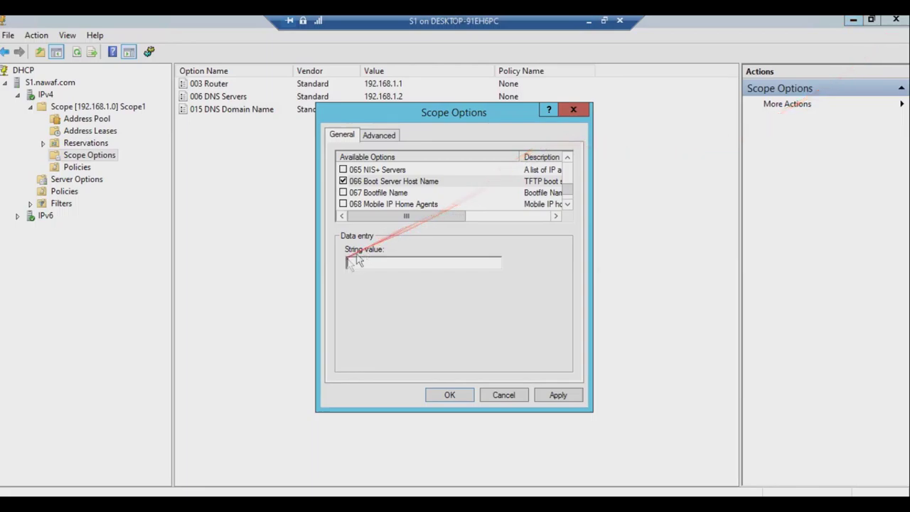
# Paste S2.nawaf.com as the 066 Boot Server Host Name value and apply it.
pyautogui.rightClick(361, 263)
pyautogui.click(395, 319)
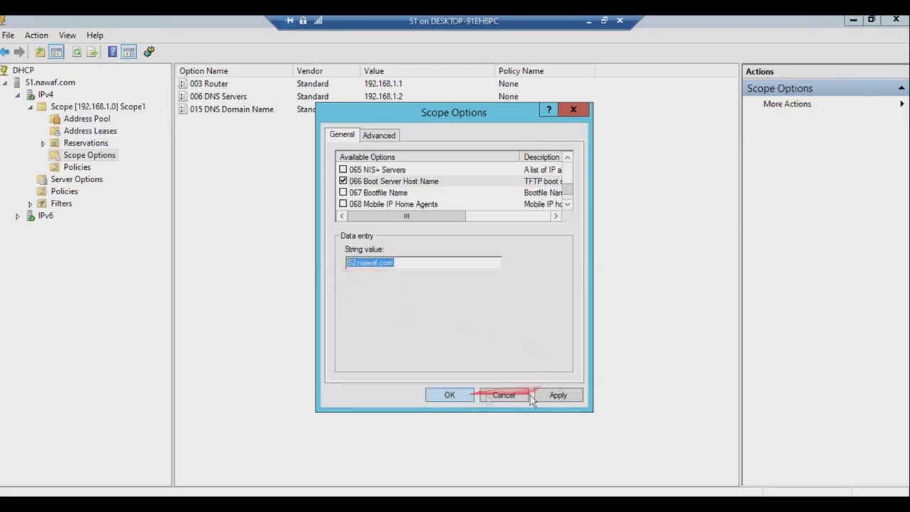
pyautogui.click(558, 397)
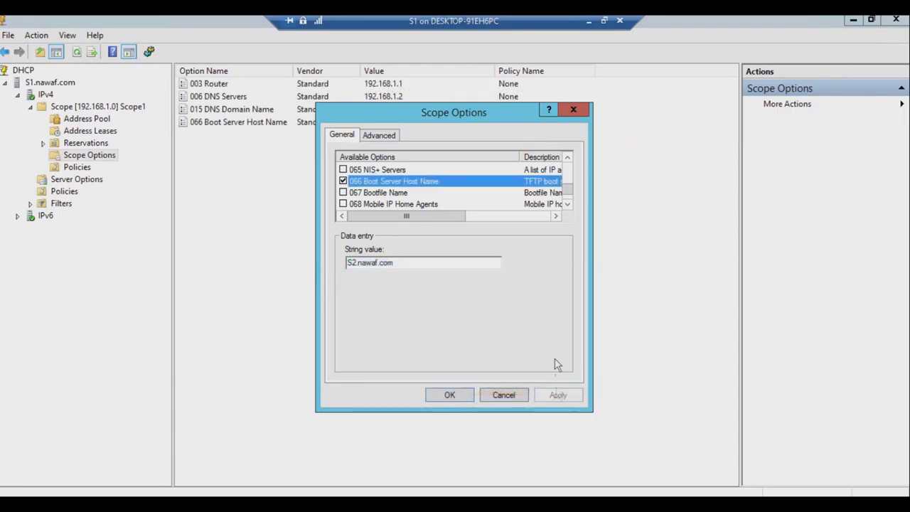
# Enable 067 Bootfile Name with boot\x64\wdsnbp.com, apply, and close the dialog with OK.
pyautogui.click(344, 193)
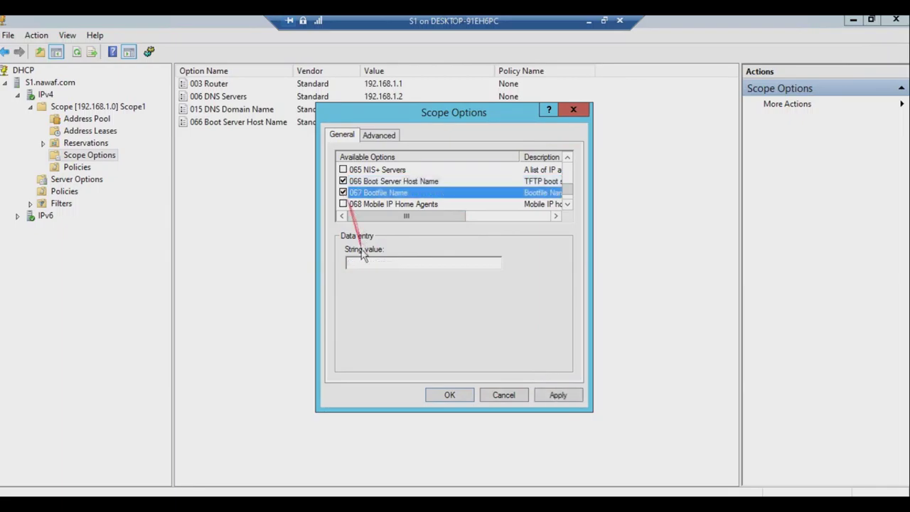
pyautogui.click(363, 264)
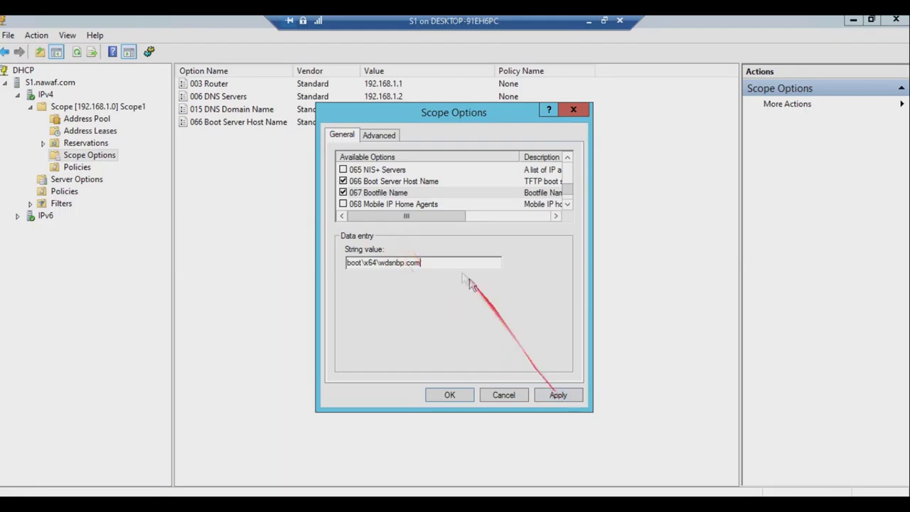
pyautogui.moveTo(421, 263); pyautogui.dragTo(324, 266)
pyautogui.click(457, 263)
pyautogui.click(559, 395)
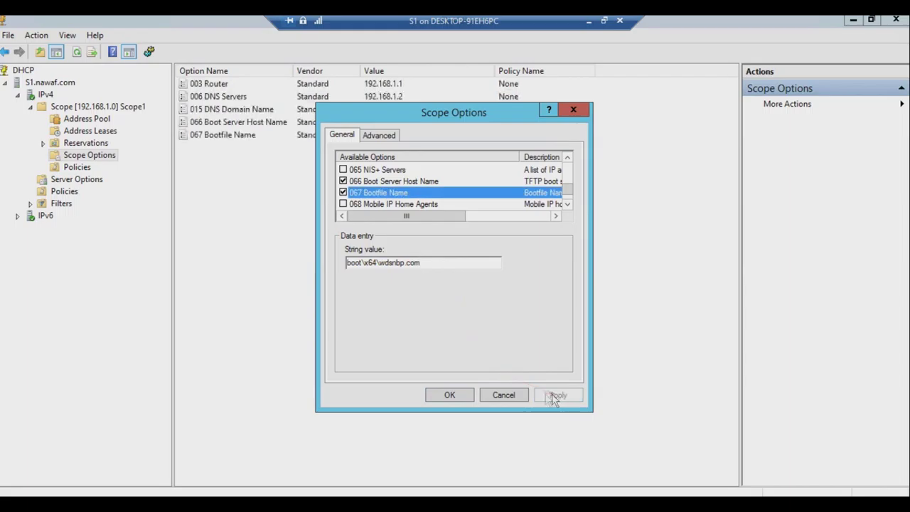
pyautogui.click(449, 395)
pyautogui.rightClick(259, 198)
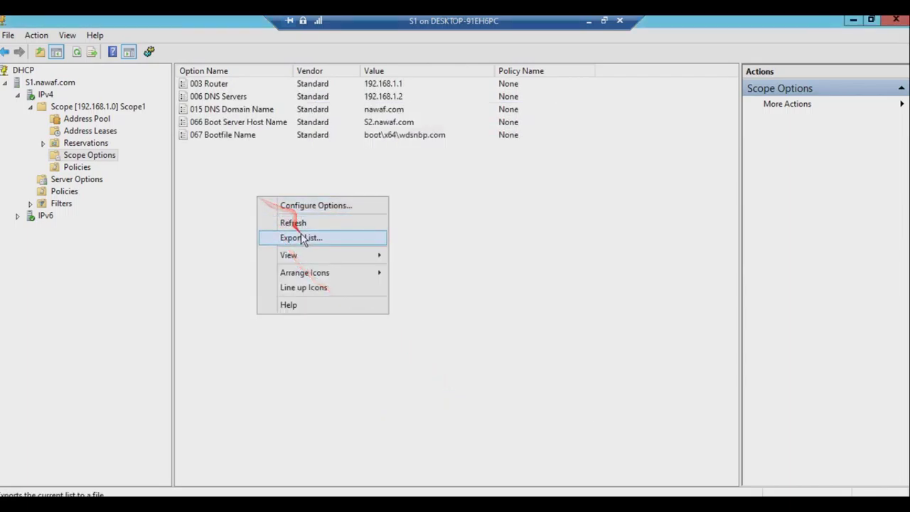
# Refresh Scope1's options list and check the new 066 and 067 entries.
pyautogui.click(302, 238)
pyautogui.click(632, 114)
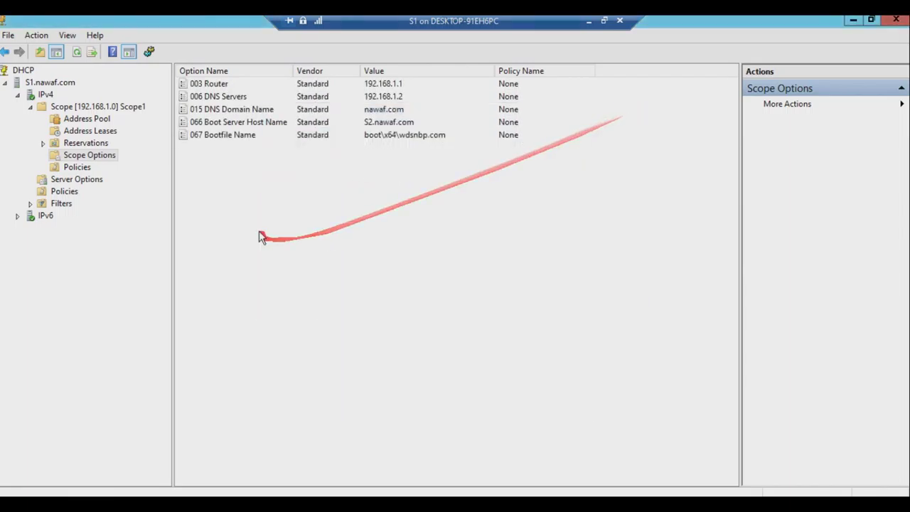
pyautogui.rightClick(260, 237)
pyautogui.click(315, 256)
pyautogui.hotkey('ctrl', 'a')
pyautogui.click(287, 238)
pyautogui.click(373, 125)
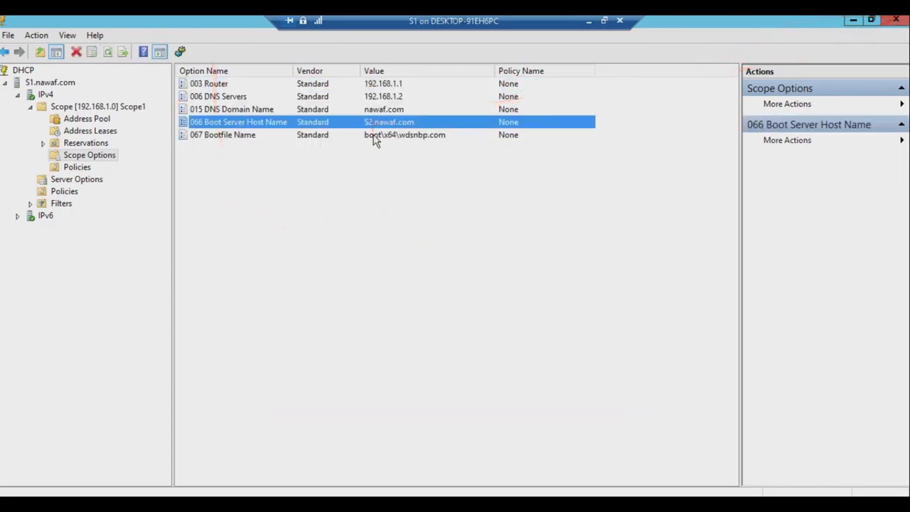
pyautogui.keyDown('shift'); pyautogui.click(376, 138); pyautogui.keyUp('shift')
pyautogui.click(362, 172)
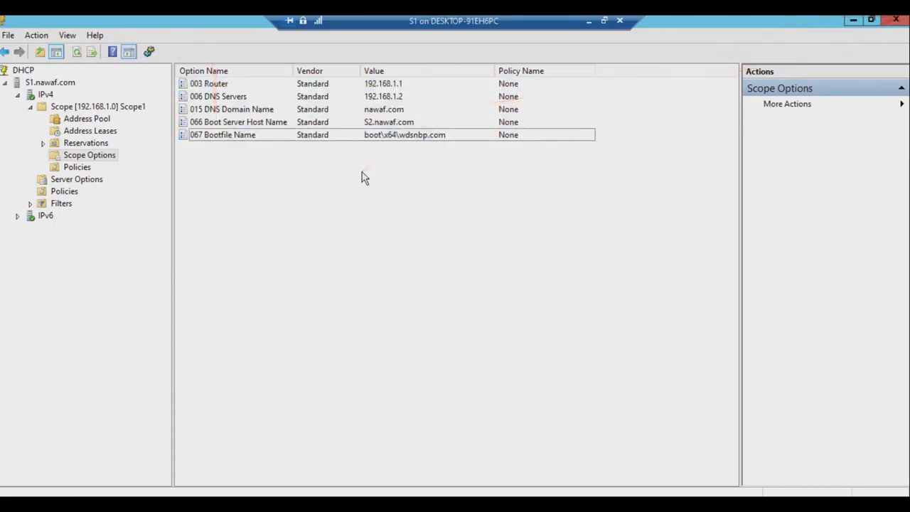
# Review Local Server properties on S1 and S2, then return to the VM list and select WDS-client.
pyautogui.click(855, 22)
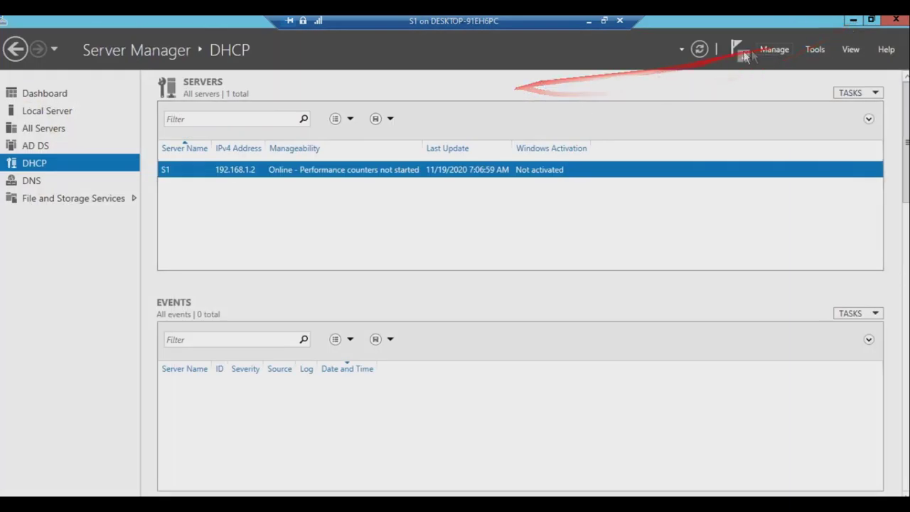
pyautogui.click(42, 111)
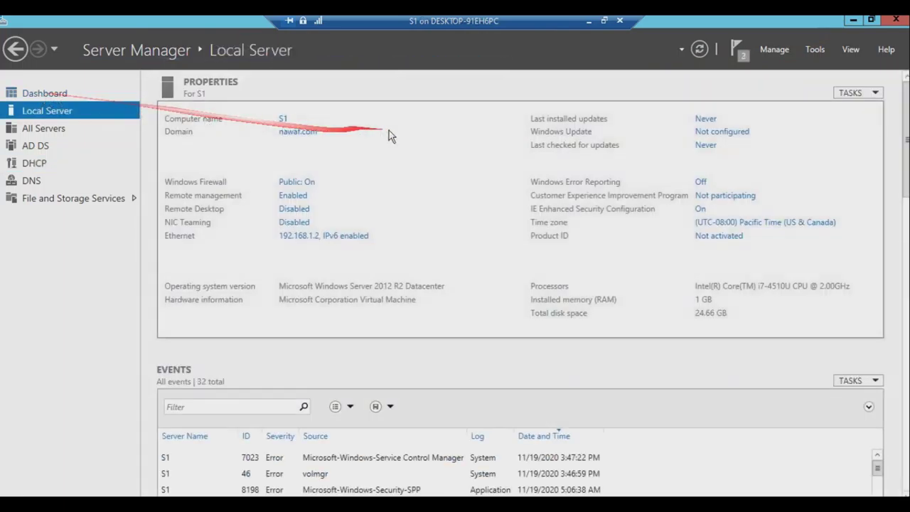
pyautogui.click(604, 20)
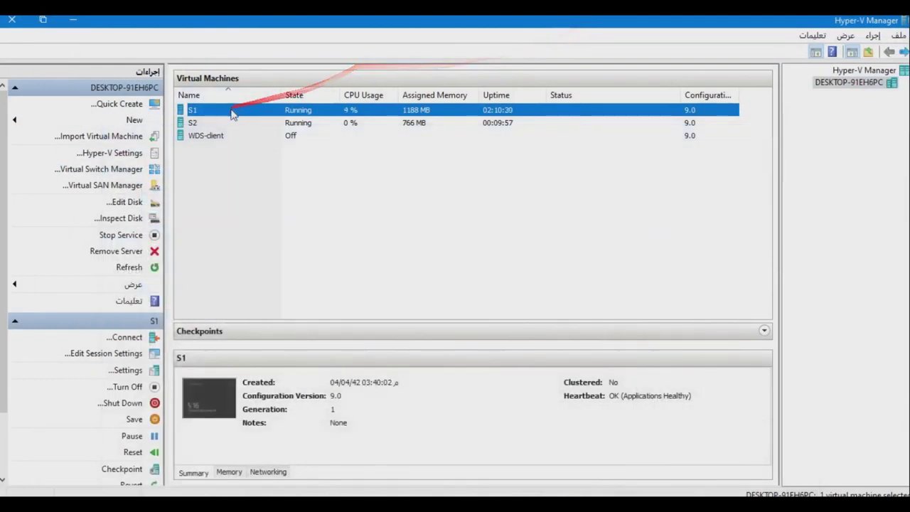
pyautogui.click(194, 124)
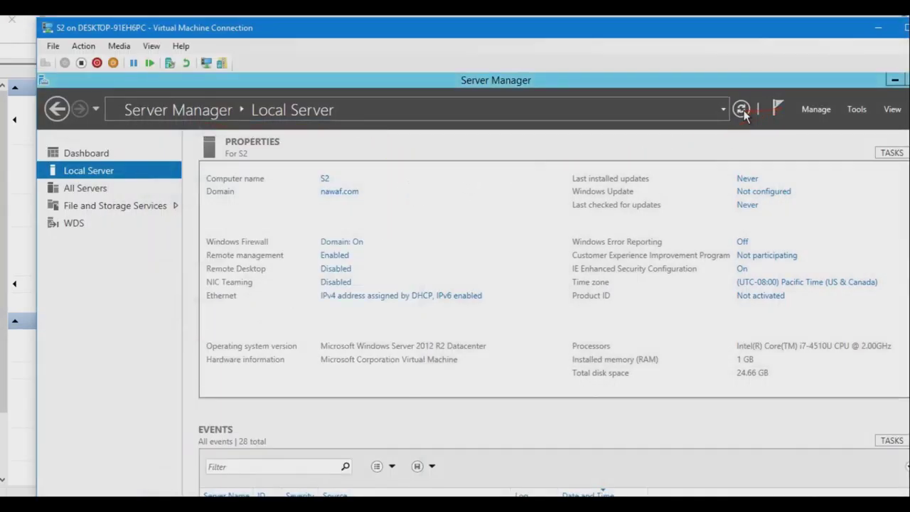
pyautogui.click(742, 109)
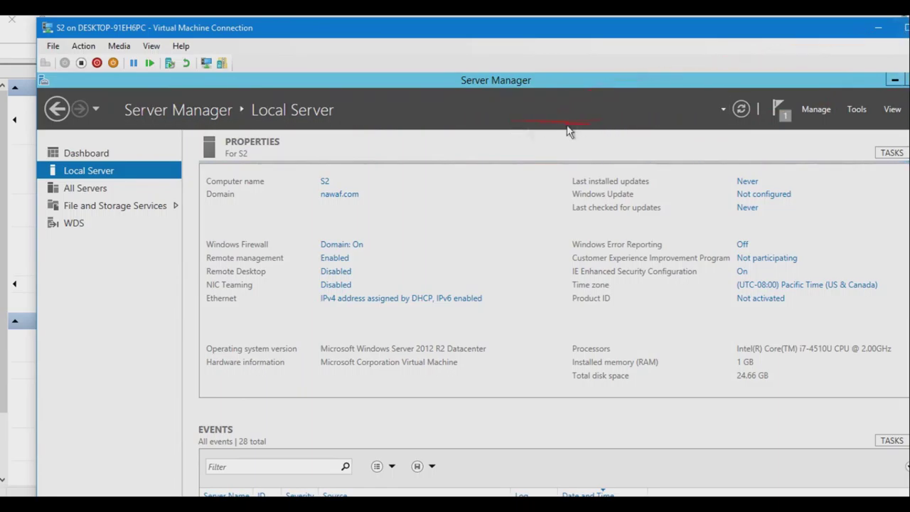
pyautogui.click(879, 36)
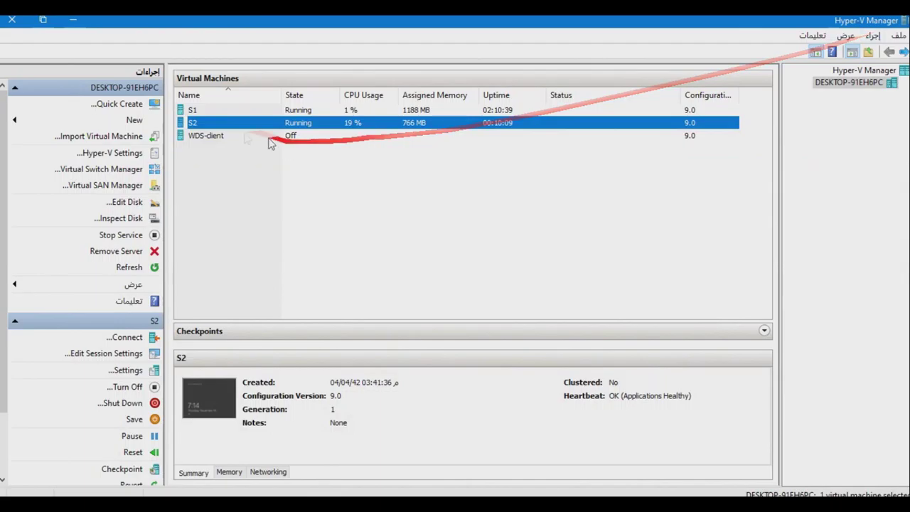
pyautogui.click(208, 137)
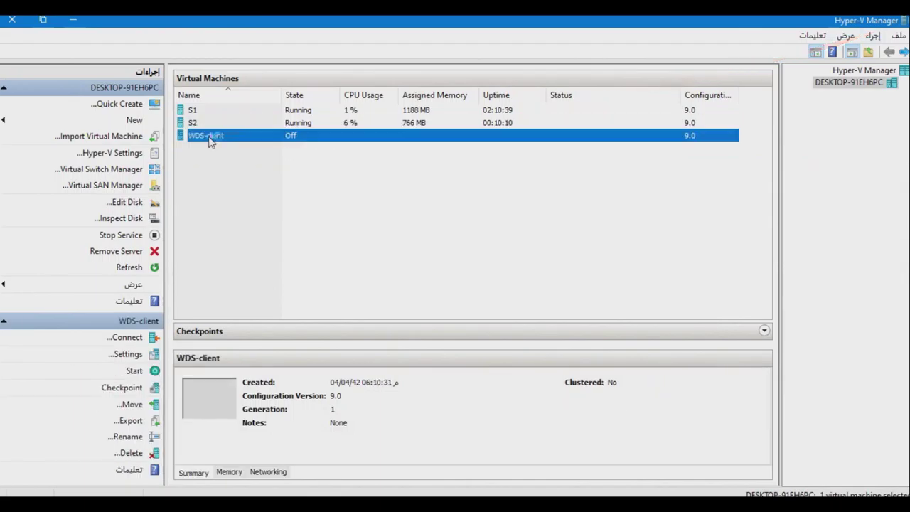
# Power on the WDS-client machine and watch it network-boot full screen.
pyautogui.doubleClick(209, 138)
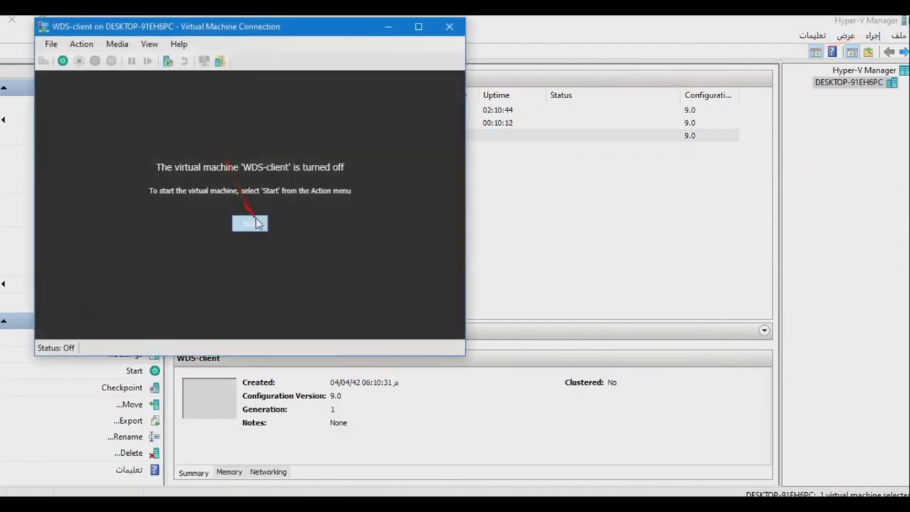
pyautogui.click(253, 223)
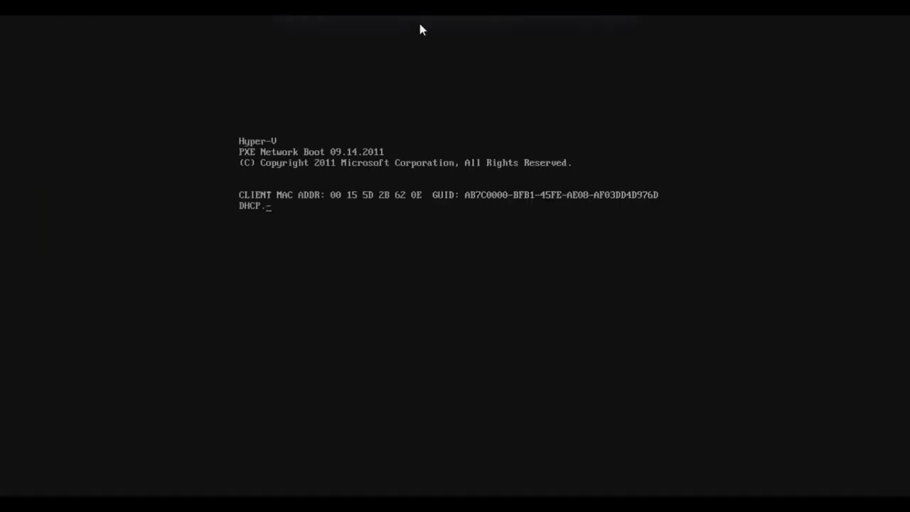
pyautogui.click(418, 26)
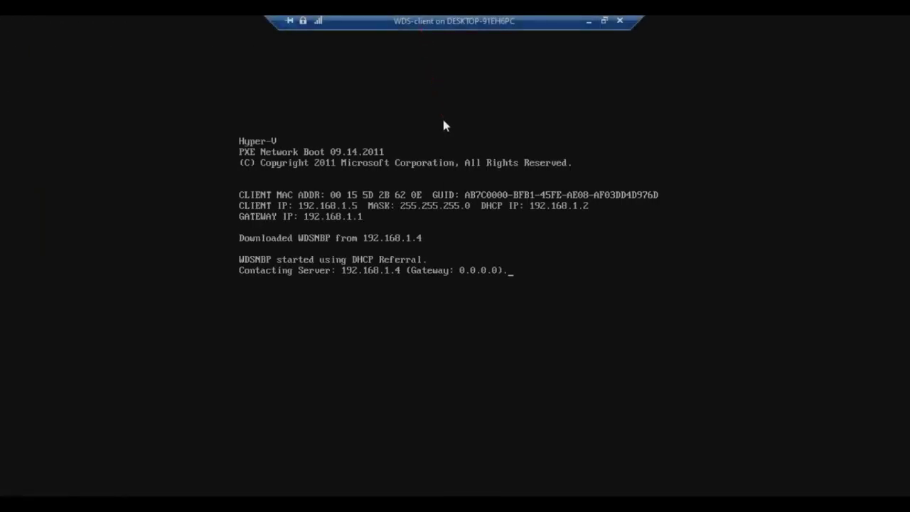
# Back in Hyper-V Manager, connect to S2 and make its console full screen.
pyautogui.click(604, 21)
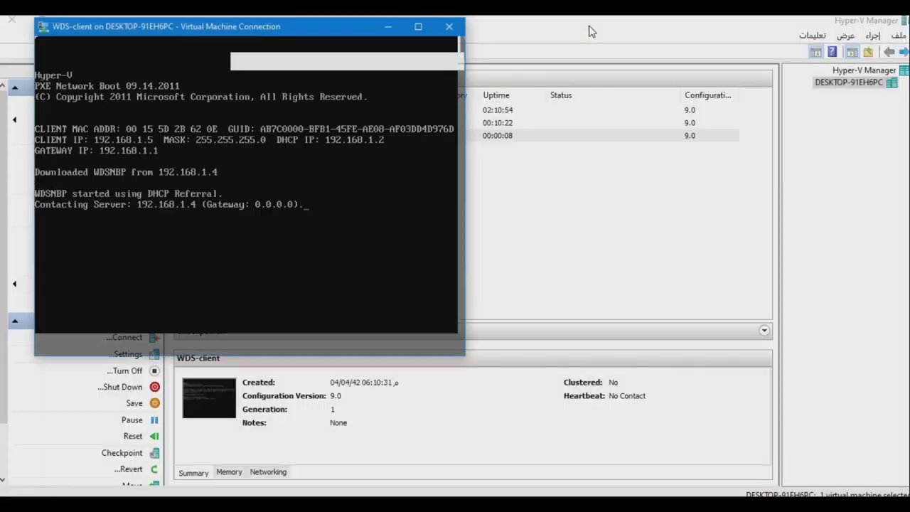
pyautogui.click(590, 31)
pyautogui.click(210, 125)
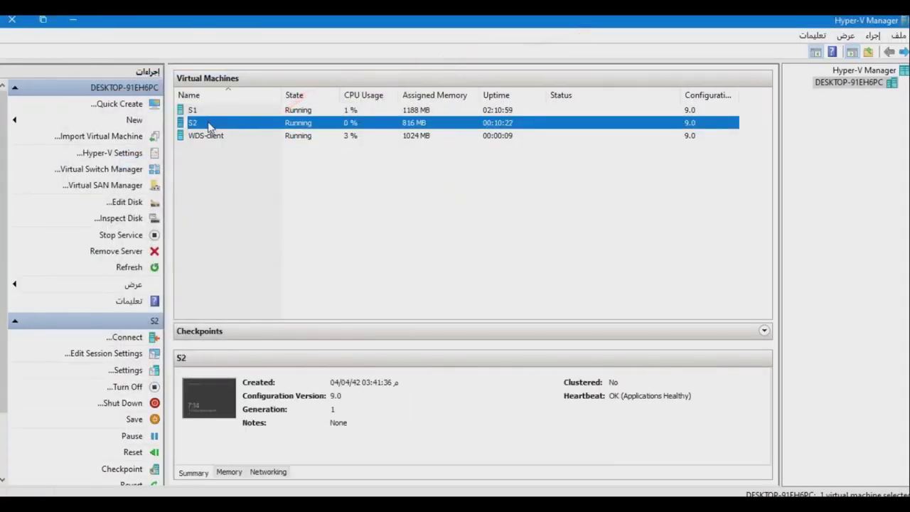
pyautogui.doubleClick(210, 126)
pyautogui.click(878, 10)
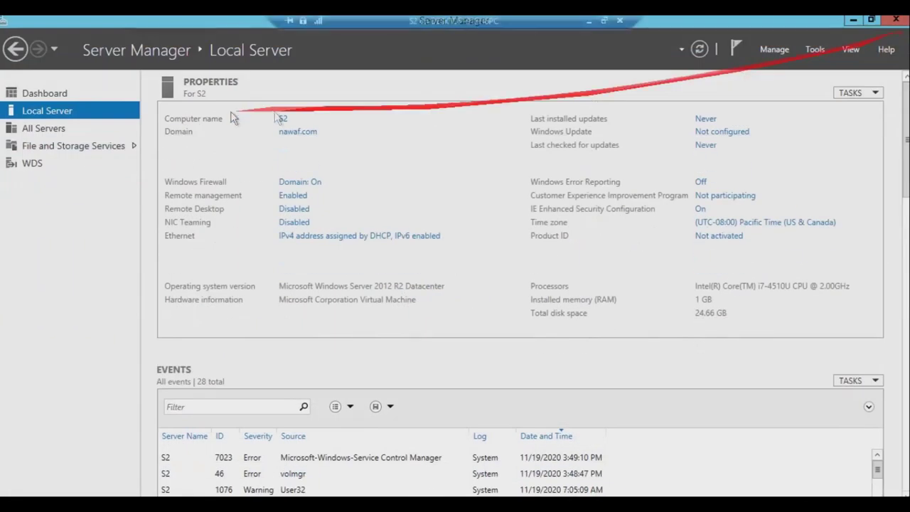
# Launch Windows Deployment Services from Tools and open S2.nawaf.com's properties.
pyautogui.click(33, 165)
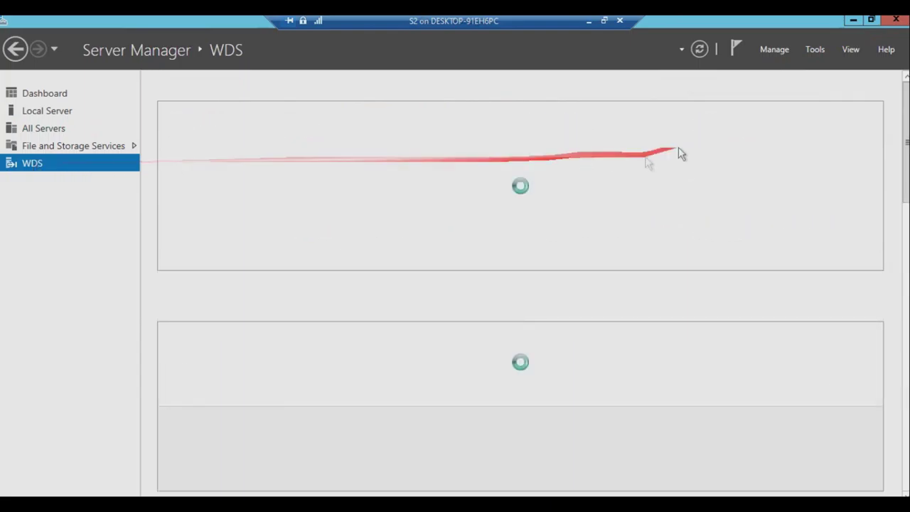
pyautogui.click(816, 49)
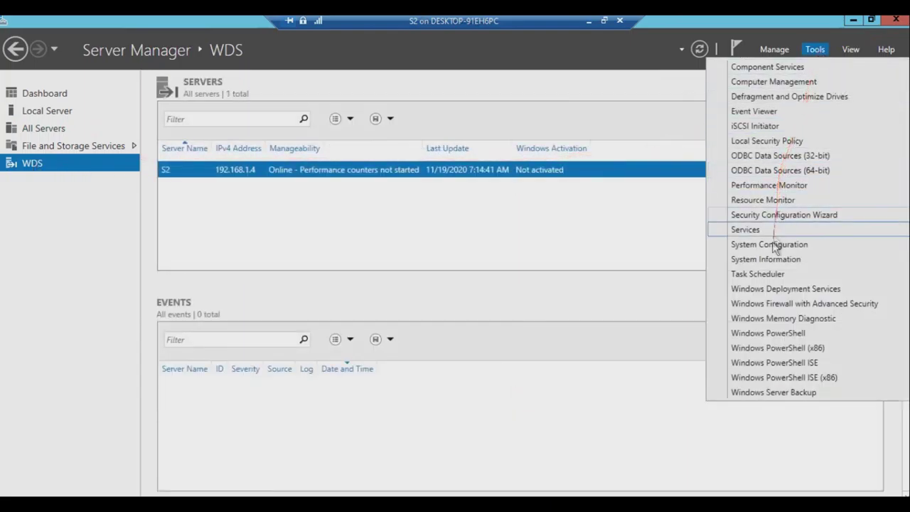
pyautogui.click(774, 289)
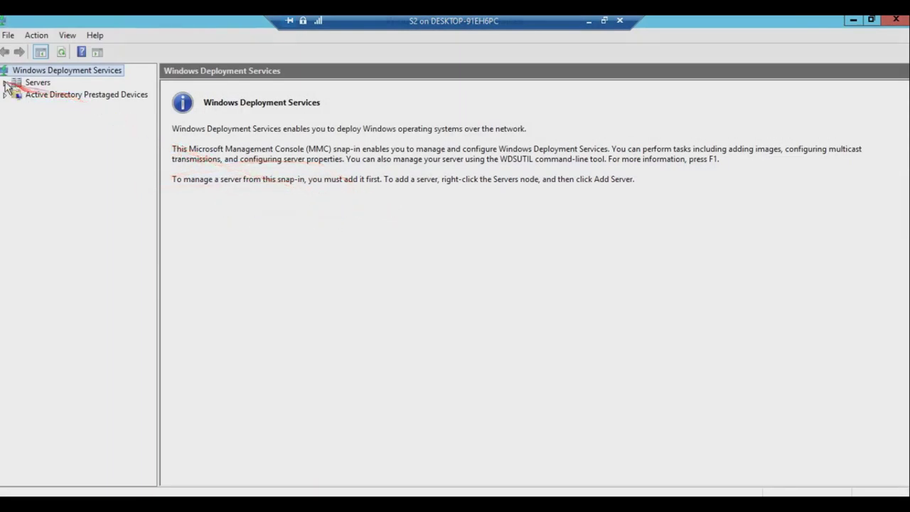
pyautogui.click(5, 83)
pyautogui.rightClick(37, 94)
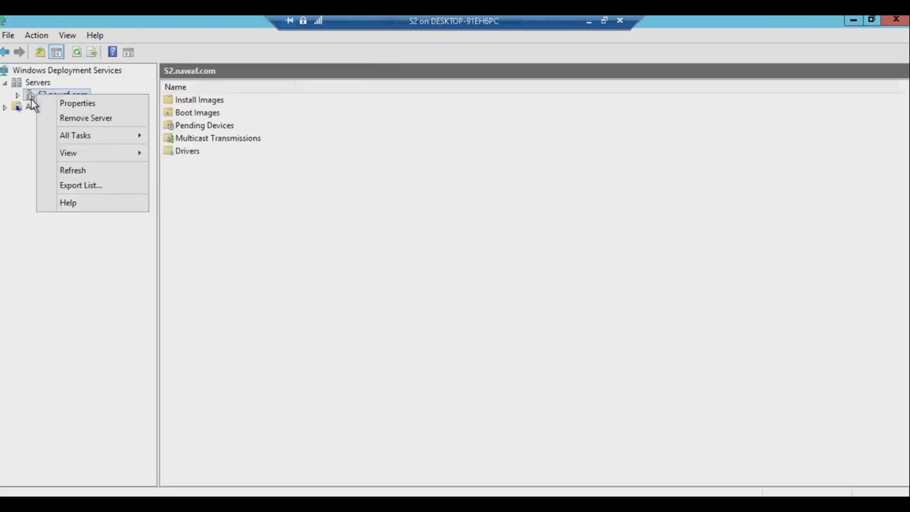
pyautogui.click(74, 104)
# On the Boot tab, set Always continue the PXE boot for known and unknown clients, then apply.
pyautogui.click(474, 107)
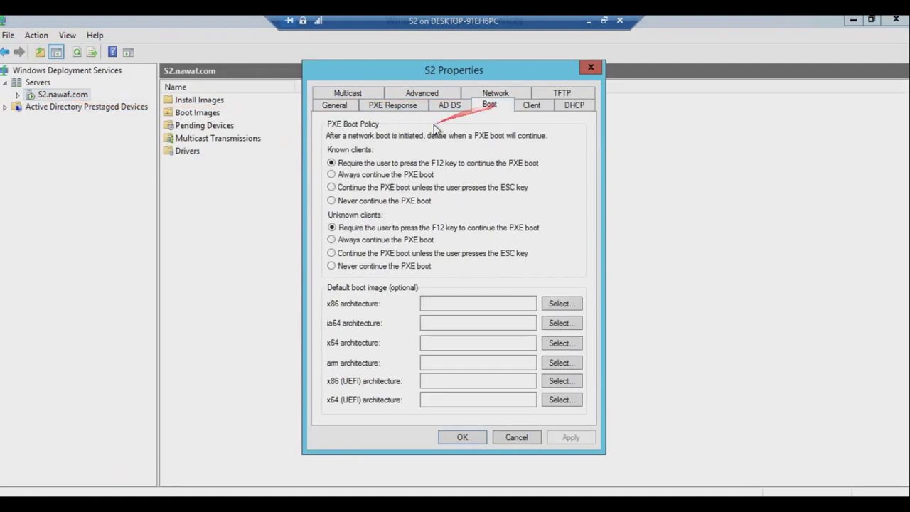
pyautogui.click(340, 174)
pyautogui.click(345, 240)
pyautogui.click(573, 438)
pyautogui.click(462, 437)
pyautogui.click(462, 437)
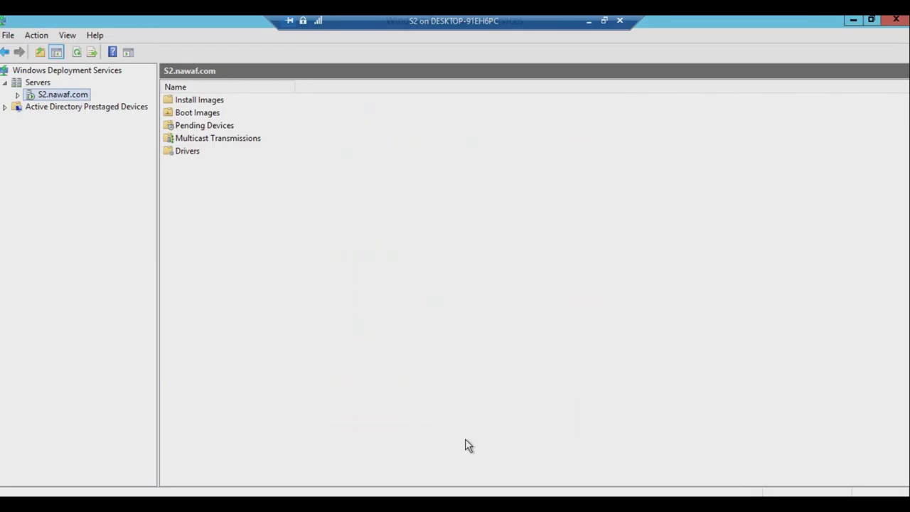
pyautogui.click(604, 21)
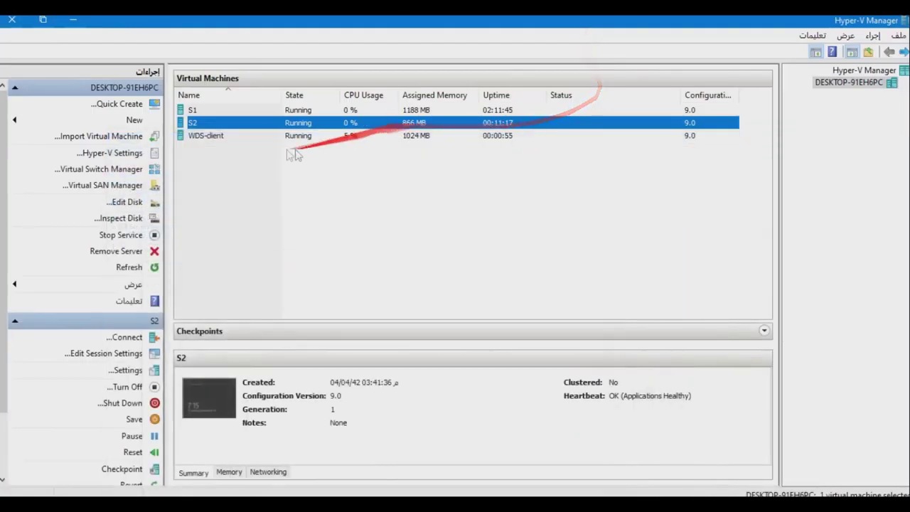
# Save the failed WDS-client machine's state and start it again to retry the network boot.
pyautogui.doubleClick(214, 136)
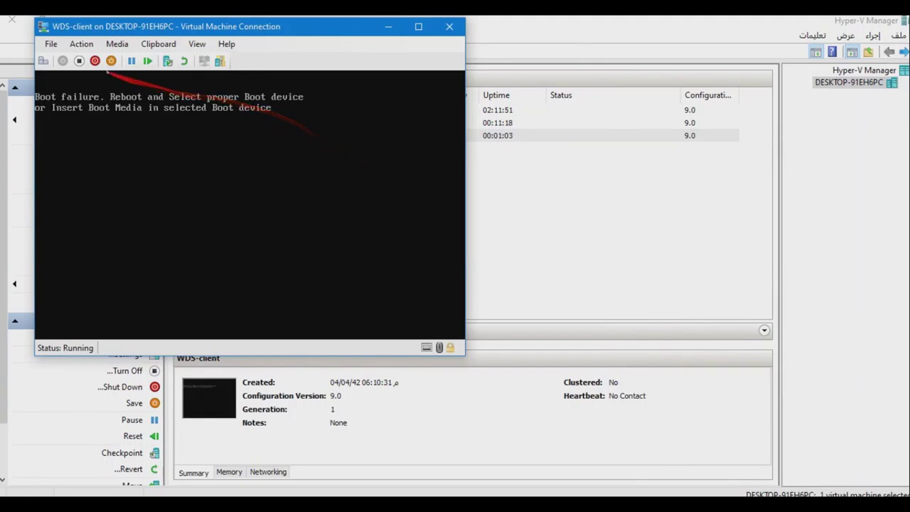
pyautogui.click(111, 62)
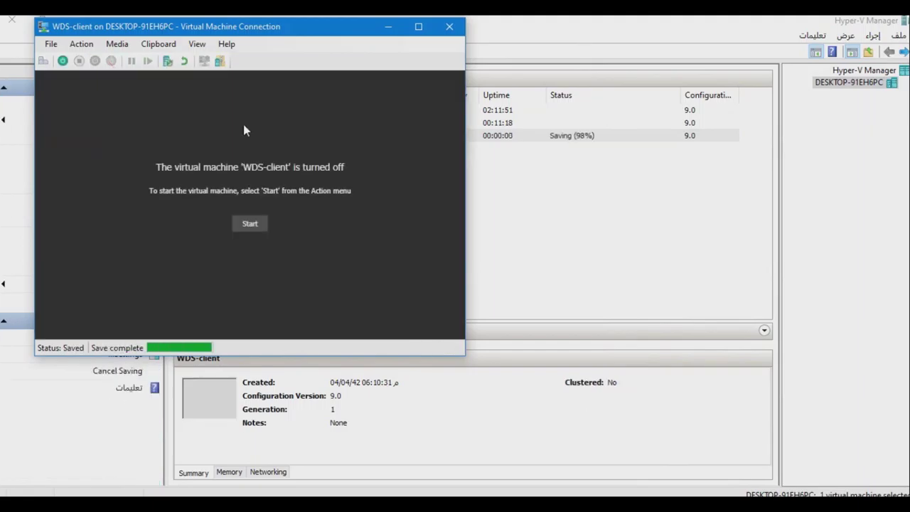
pyautogui.click(249, 223)
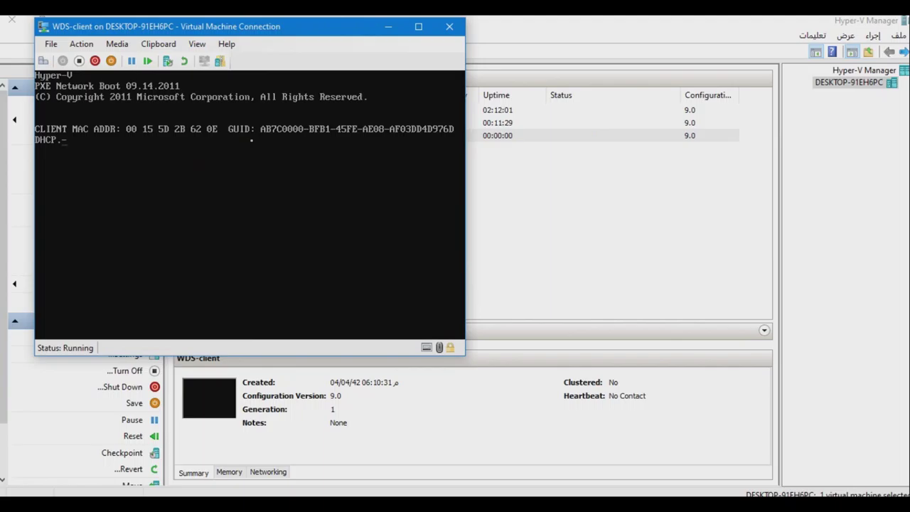
# Maximize the WDS-client console and wait for the WDS Windows Setup locale page.
pyautogui.click(418, 26)
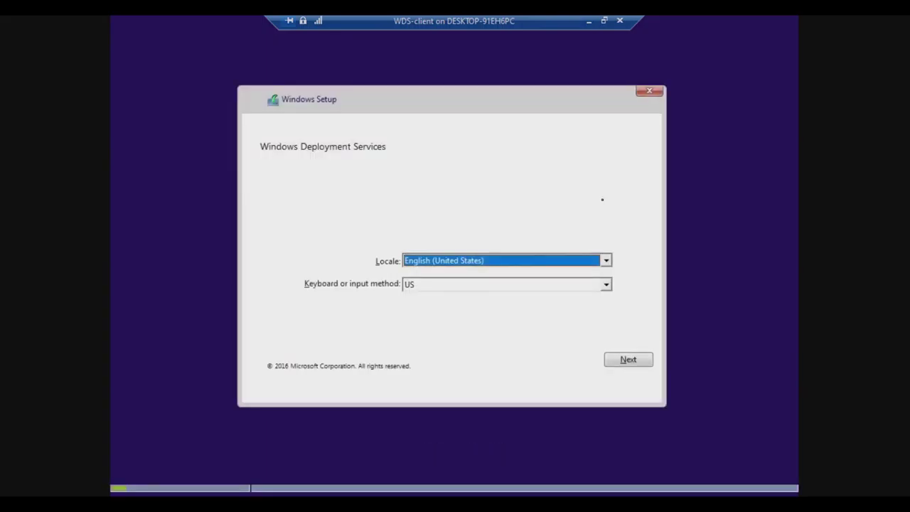
# Accept the locale defaults and sign in to S2.nawaf.com with the domain administrator's user name and password.
pyautogui.click(631, 360)
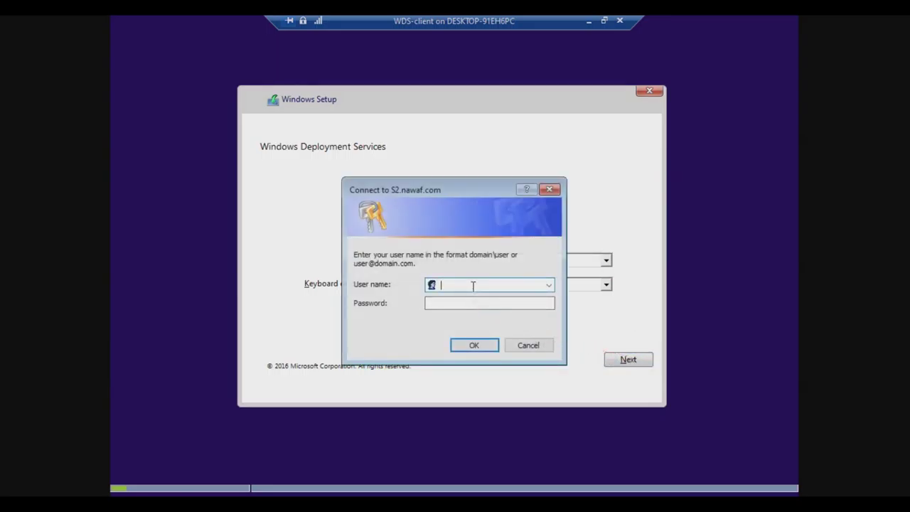
pyautogui.write('na')
pyautogui.press('BackSpace')
pyautogui.press('BackSpace')
pyautogui.write('or')
pyautogui.press('Tab')
pyautogui.write('P@ss')
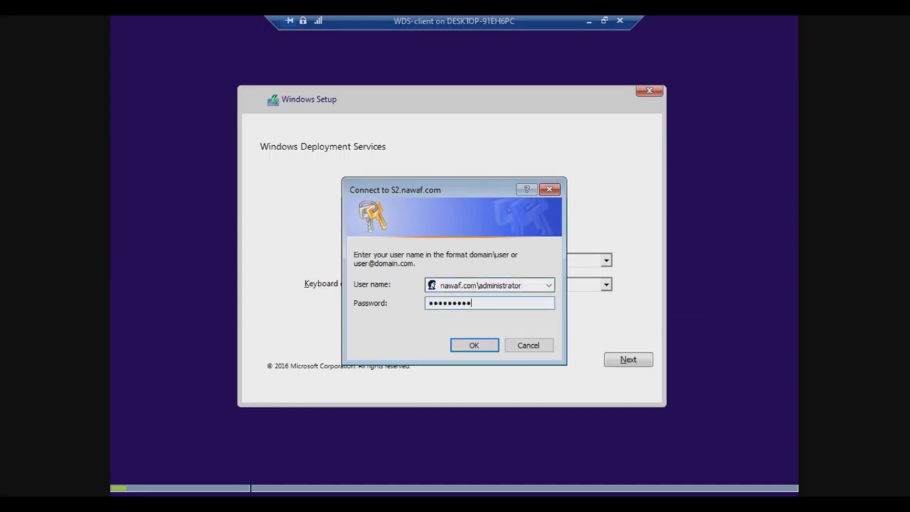
pyautogui.press('Return')
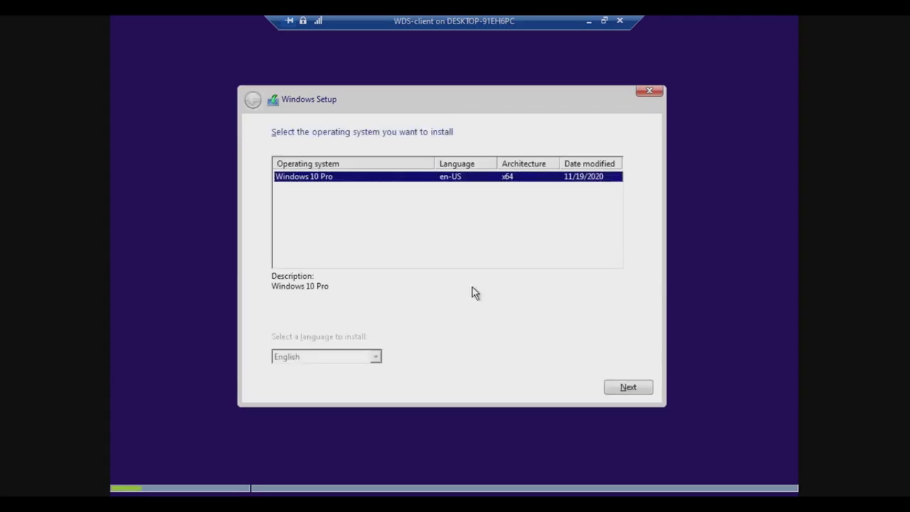
# Install Windows 10 Pro onto Drive 0's unallocated space and minimize the VM console while it runs.
pyautogui.click(629, 388)
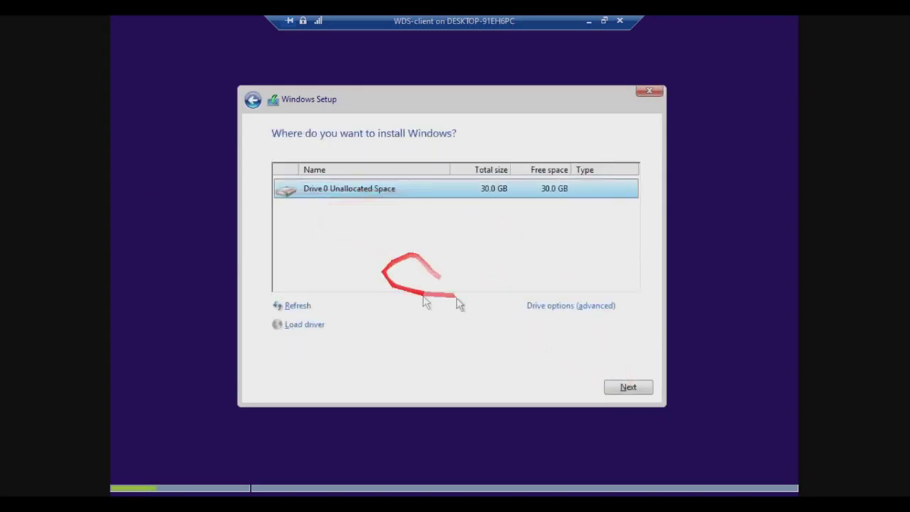
pyautogui.click(632, 388)
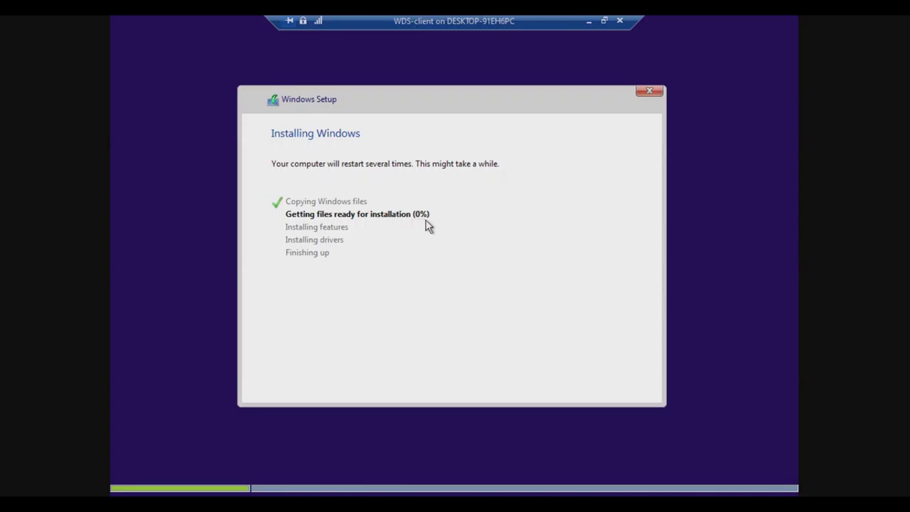
pyautogui.click(589, 21)
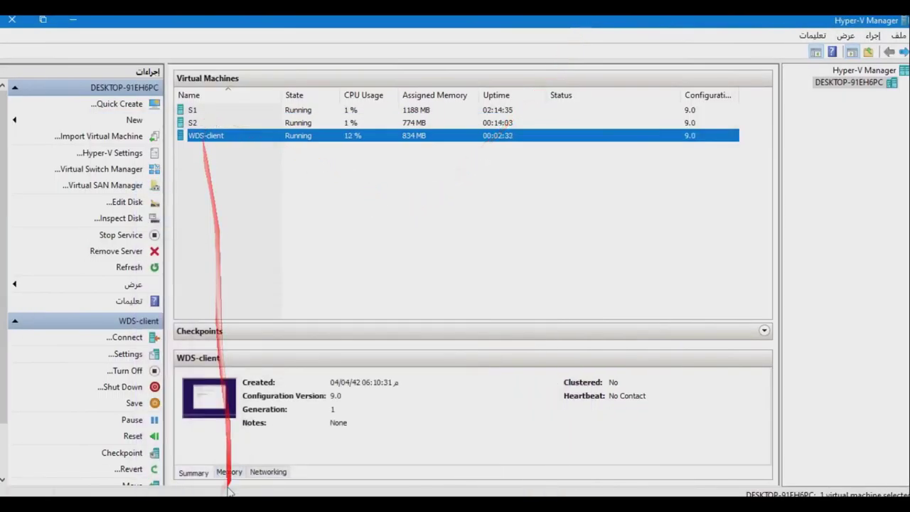
# Connect to the S2 server and open the S2.nawaf.com deployment server's properties.
pyautogui.click(199, 124)
pyautogui.doubleClick(200, 123)
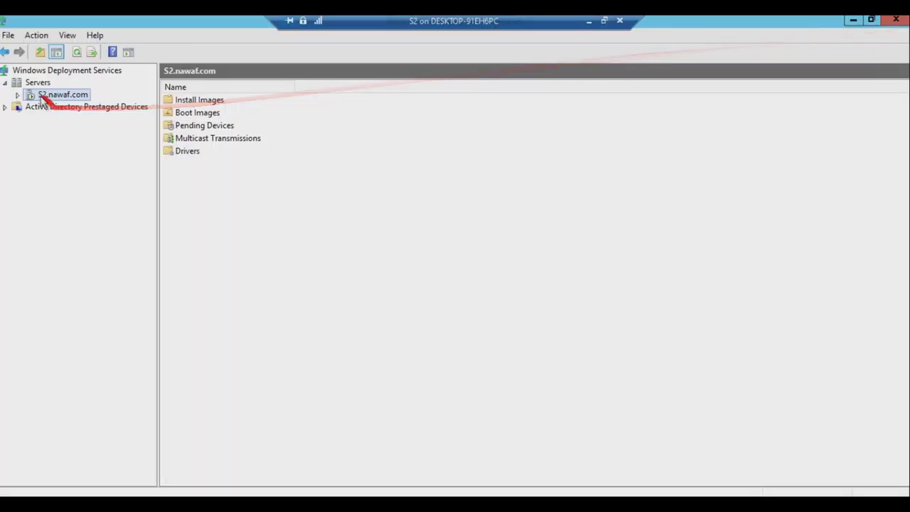
pyautogui.rightClick(35, 94)
pyautogui.click(74, 101)
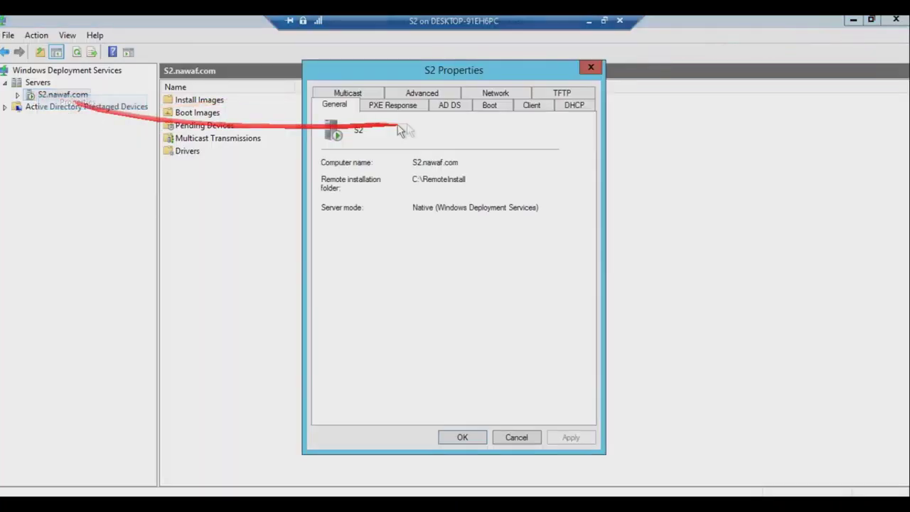
# On the Boot tab, set known and unknown clients to 'Require F12', apply, and minimize the windows.
pyautogui.click(489, 105)
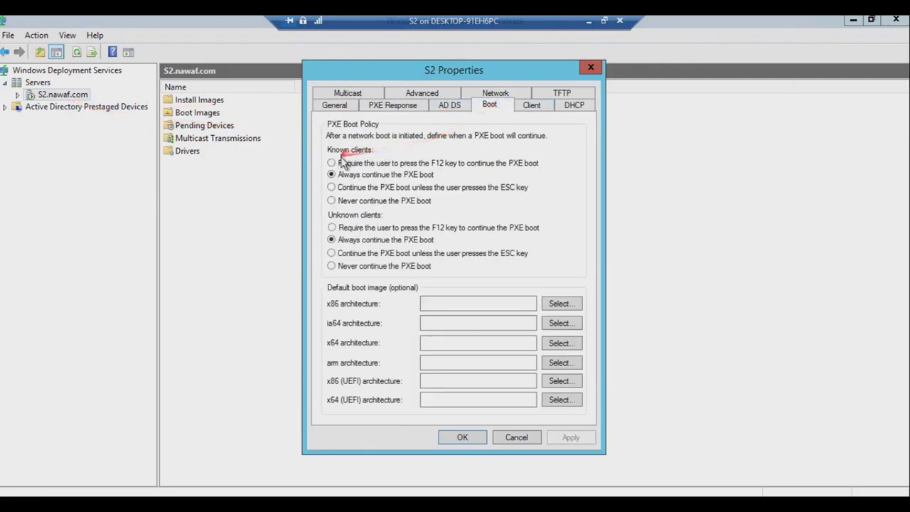
pyautogui.click(340, 163)
pyautogui.click(340, 227)
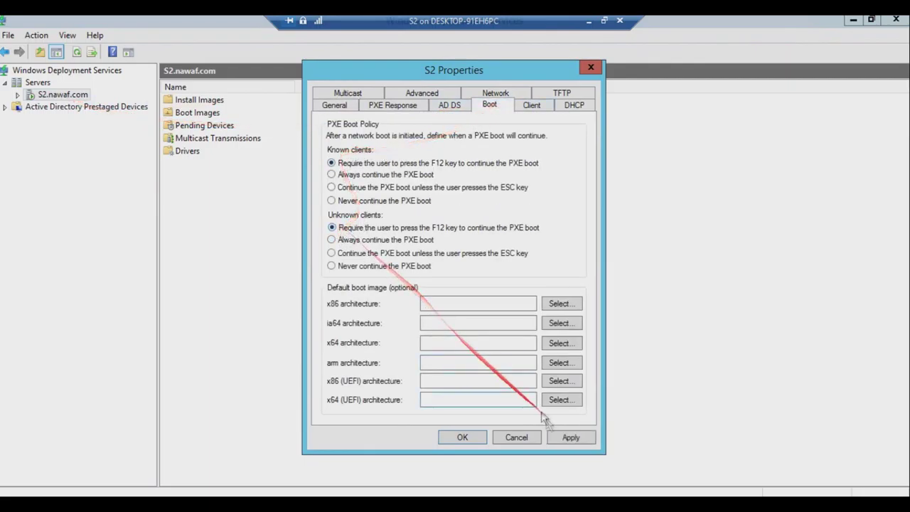
pyautogui.click(569, 437)
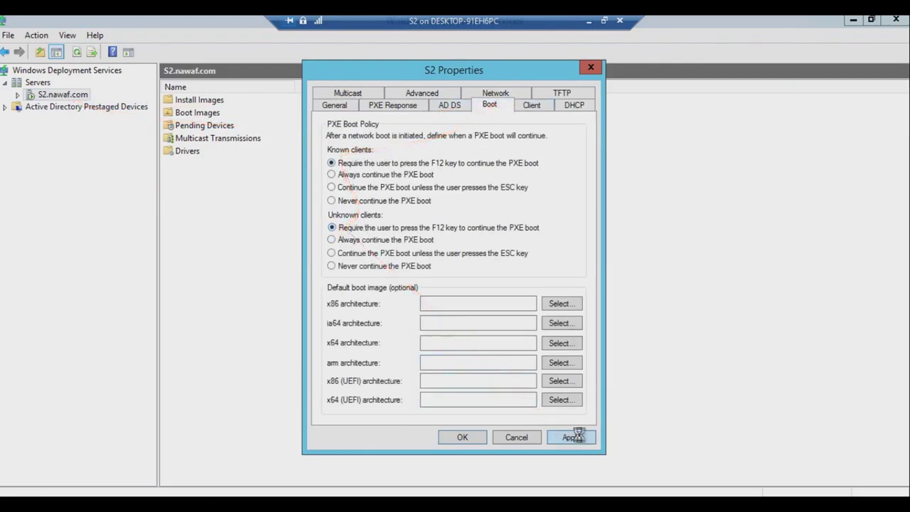
pyautogui.click(463, 438)
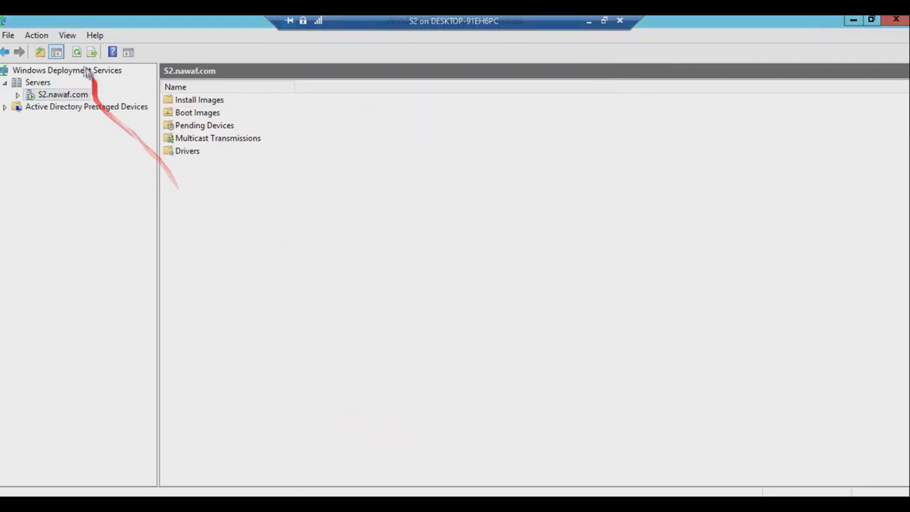
pyautogui.click(854, 20)
pyautogui.click(589, 21)
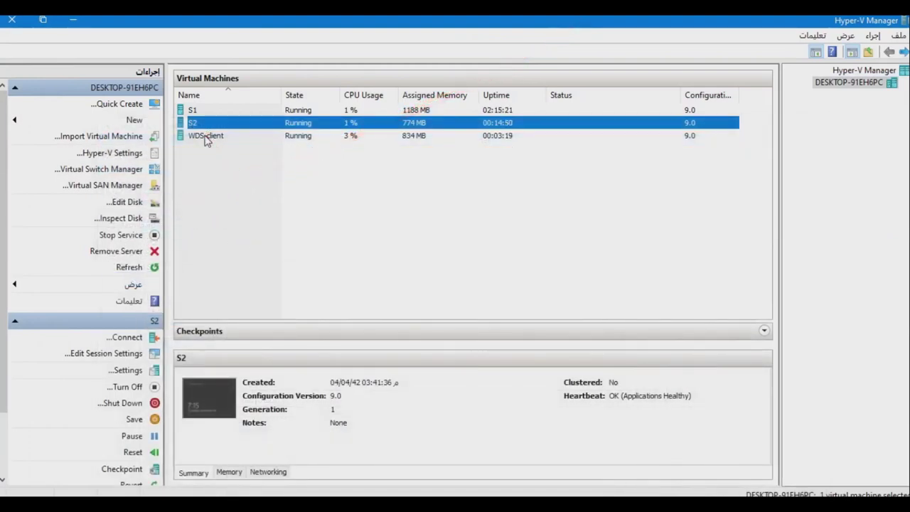
# Connect to the WDS-client VM, focus its console, and maximize it as it boots to Hi there.
pyautogui.click(206, 138)
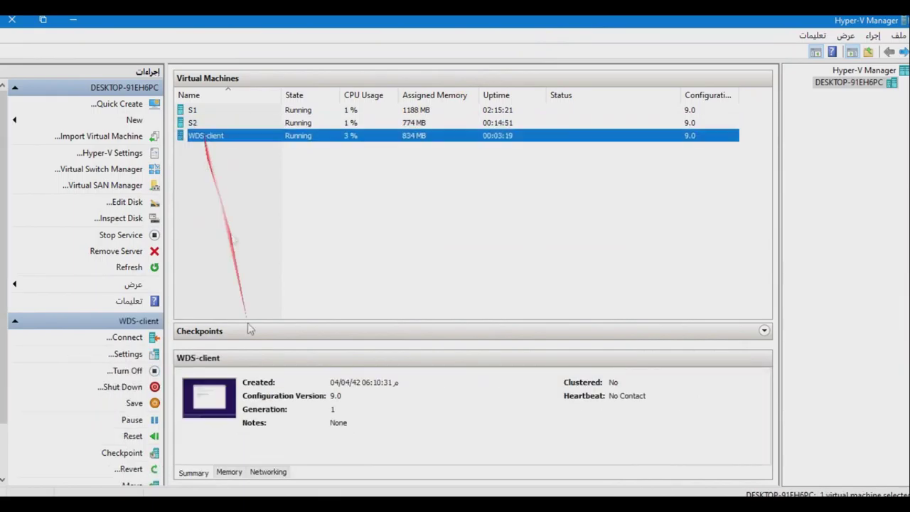
pyautogui.doubleClick(206, 136)
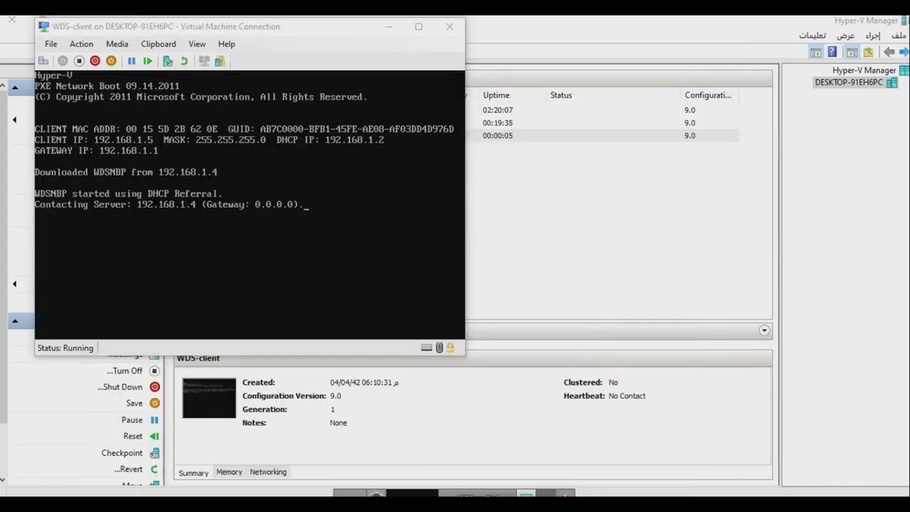
pyautogui.click(544, 493)
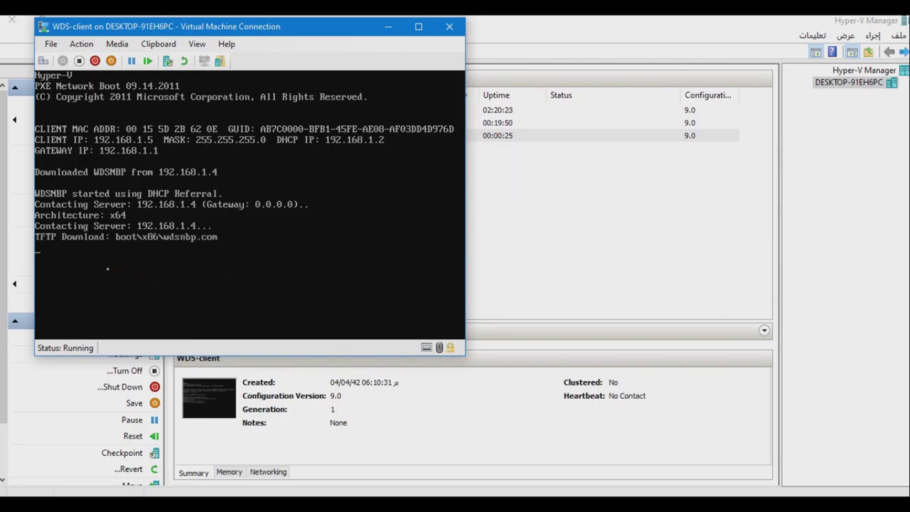
pyautogui.click(418, 26)
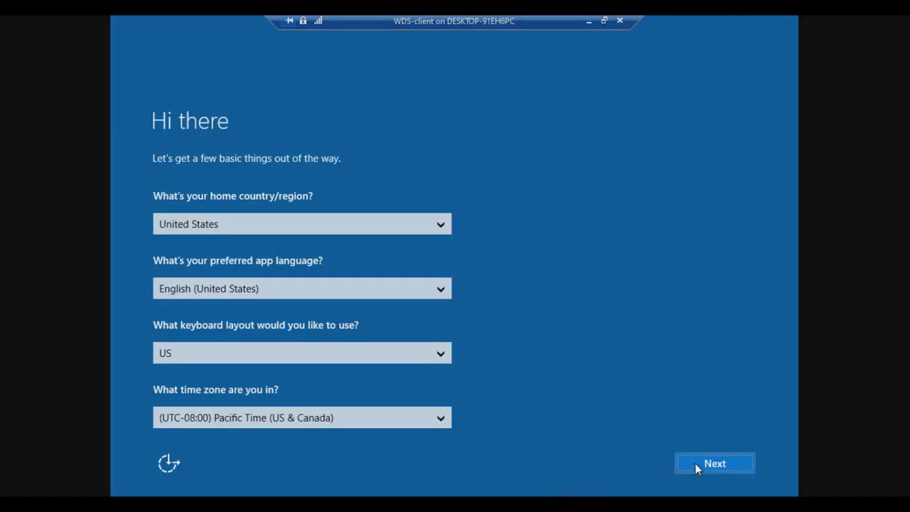
# Accept the regional defaults and license terms, and choose Express settings.
pyautogui.click(696, 465)
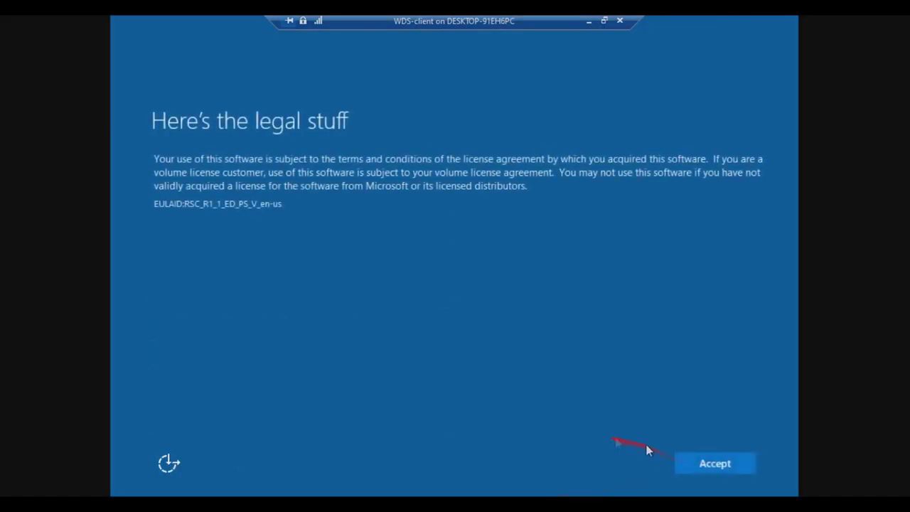
pyautogui.click(710, 465)
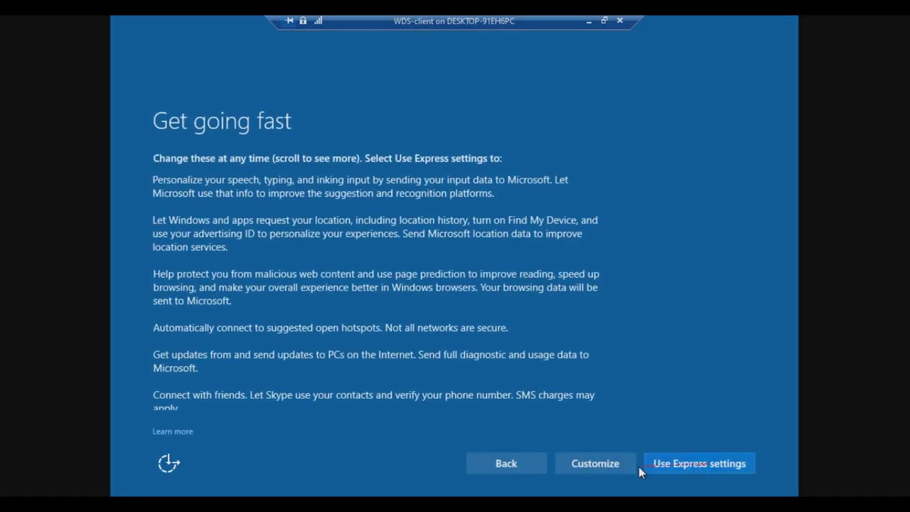
pyautogui.click(691, 470)
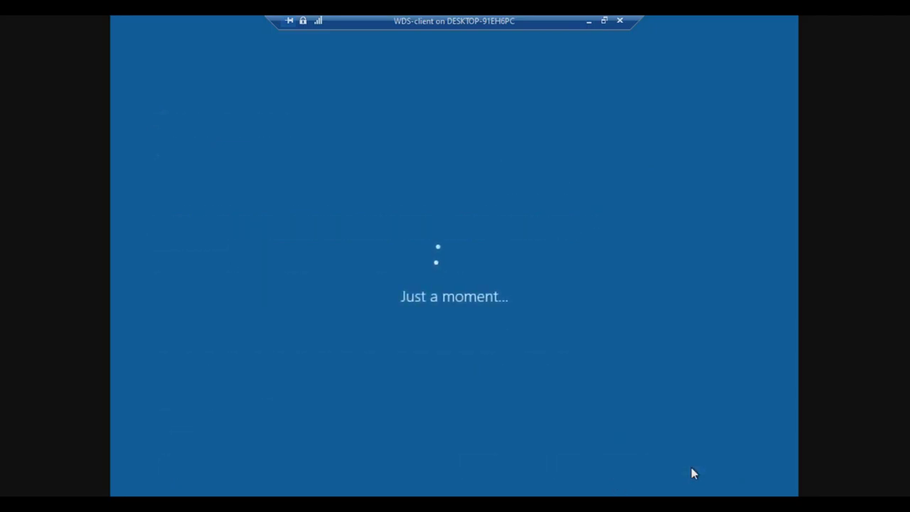
# Fill in the local account name WDS-client, a password entered twice, and a password hint.
pyautogui.write('WDS-')
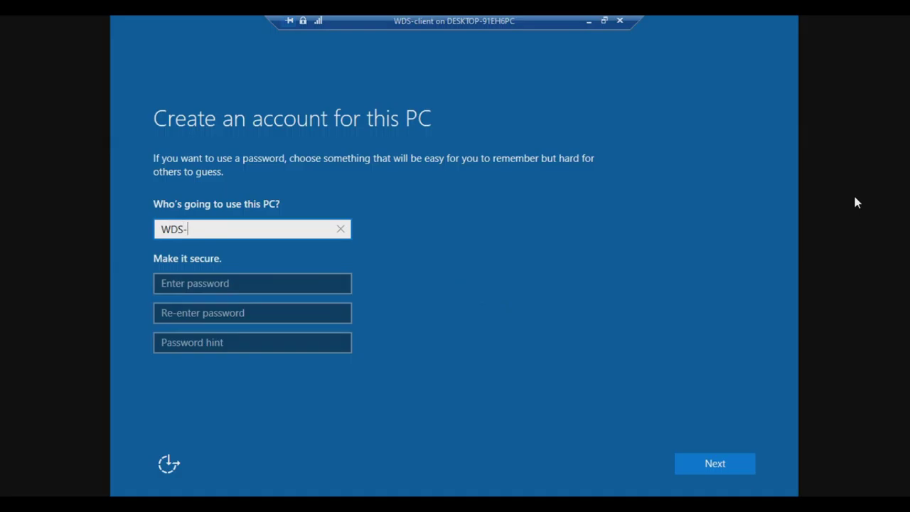
pyautogui.write('client')
pyautogui.press('Tab')
pyautogui.write('Pa$$w0r')
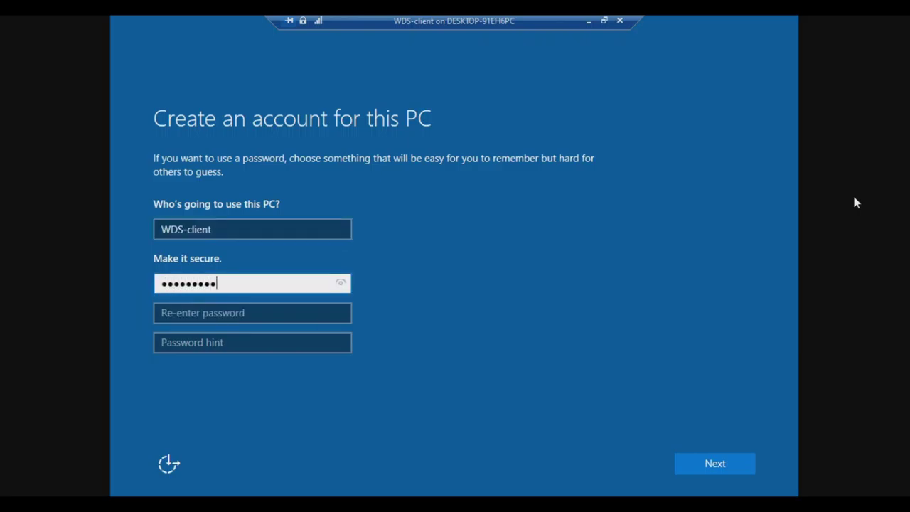
pyautogui.press('Tab')
pyautogui.write('P')
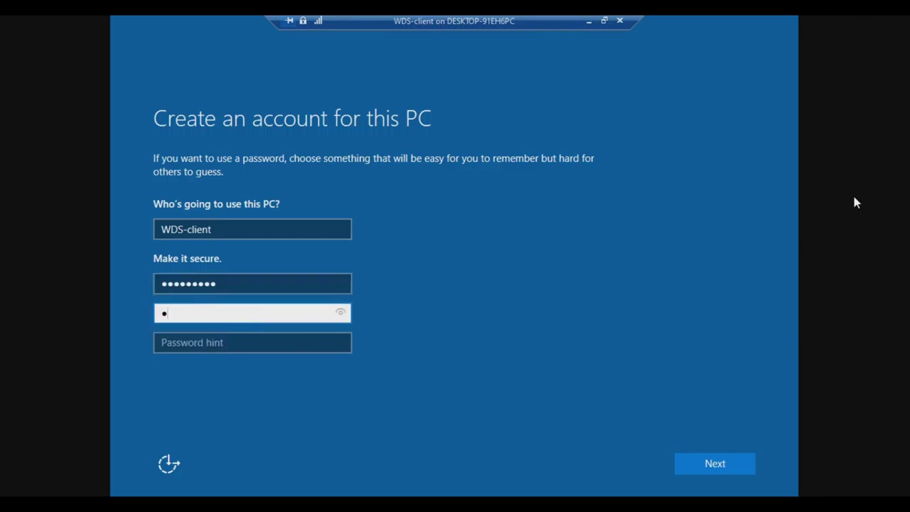
pyautogui.write('a$$w0r')
pyautogui.press('Tab')
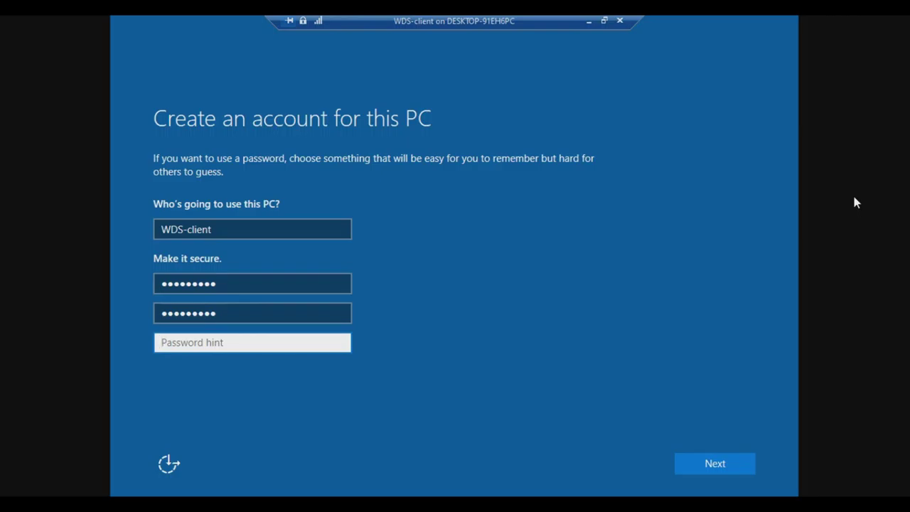
pyautogui.write('aaa')
# Create the WDS-client account and decline Cortana to reach the Windows 10 desktop.
pyautogui.click(719, 463)
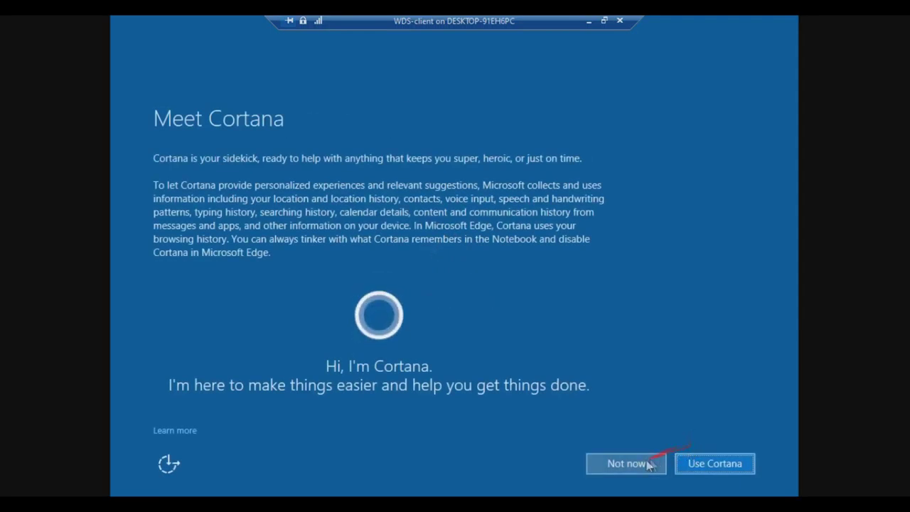
pyautogui.click(642, 464)
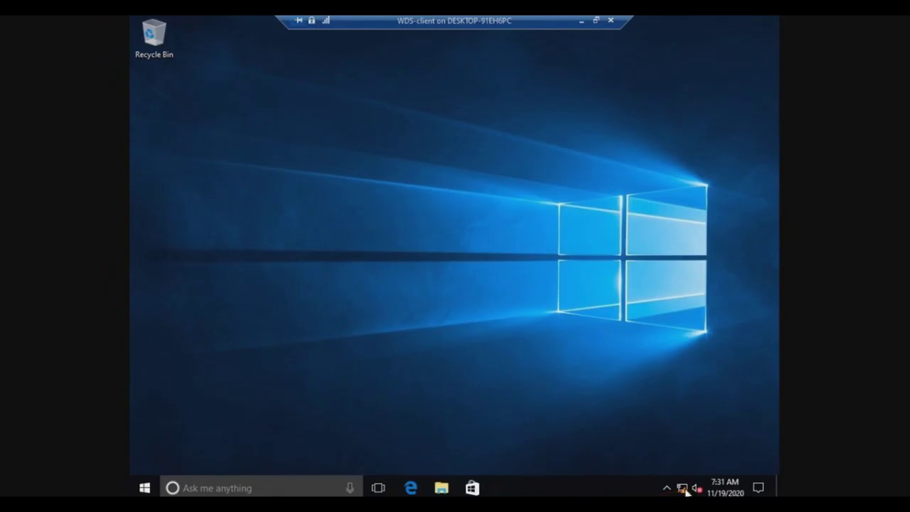
# Confirm the network connection to nawaf.com, then open This PC's system properties.
pyautogui.click(684, 489)
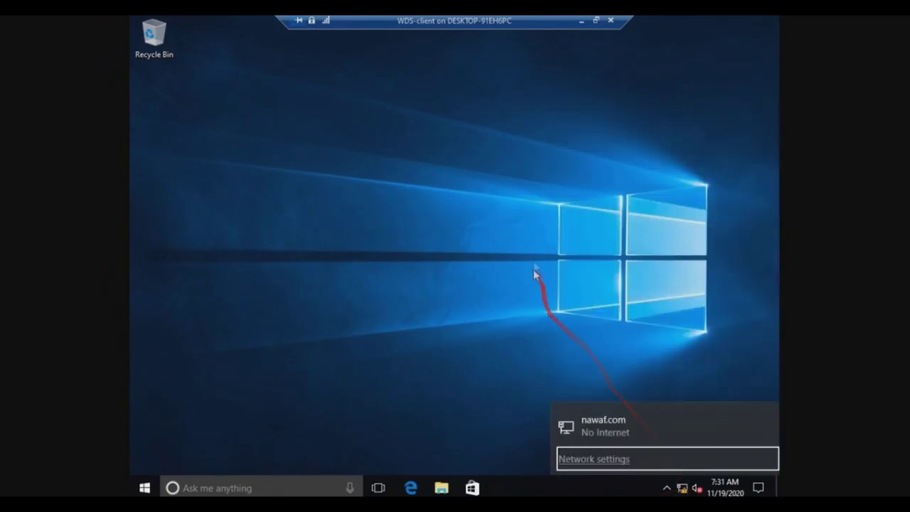
pyautogui.click(433, 325)
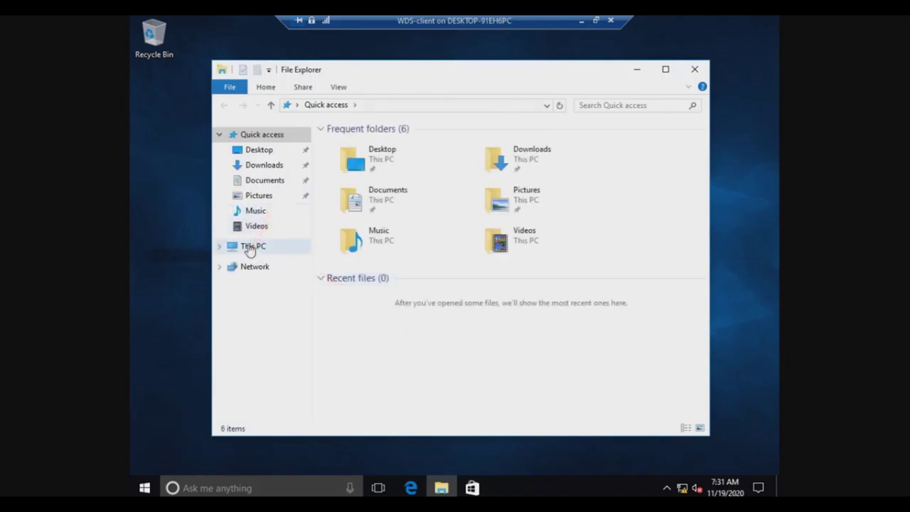
pyautogui.rightClick(251, 249)
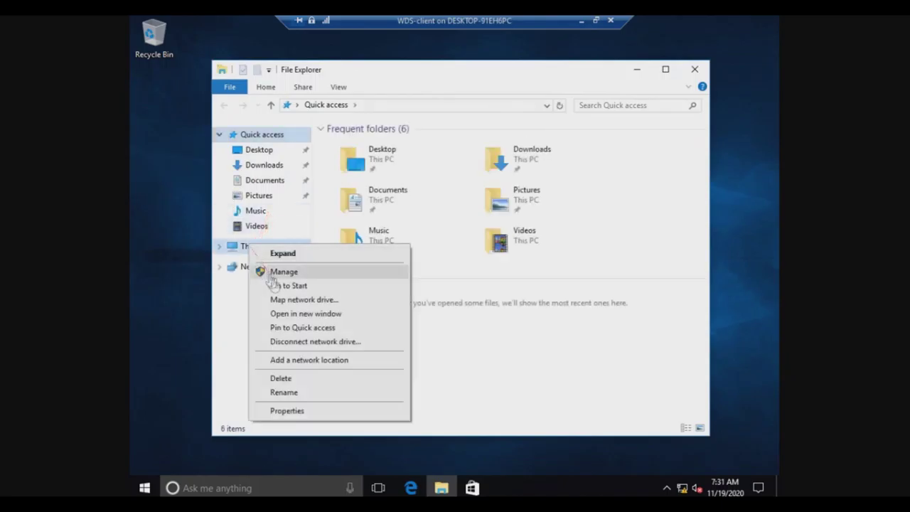
pyautogui.click(286, 409)
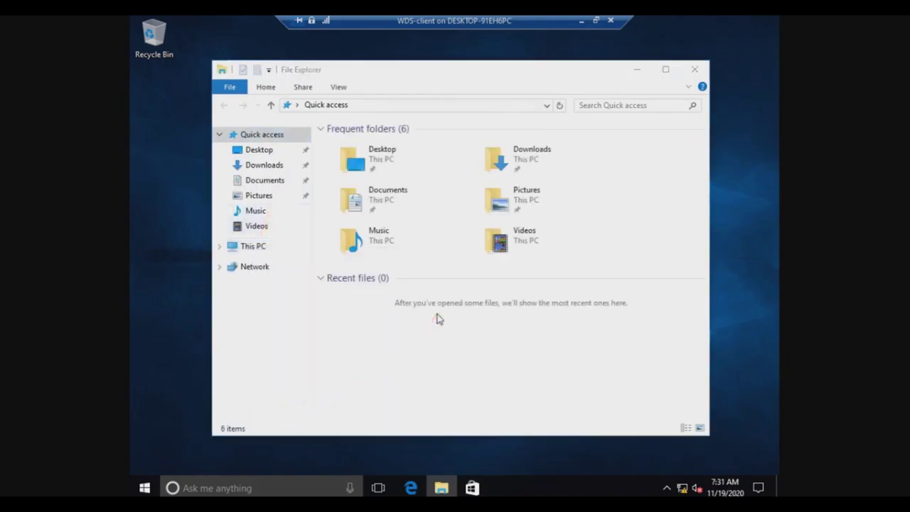